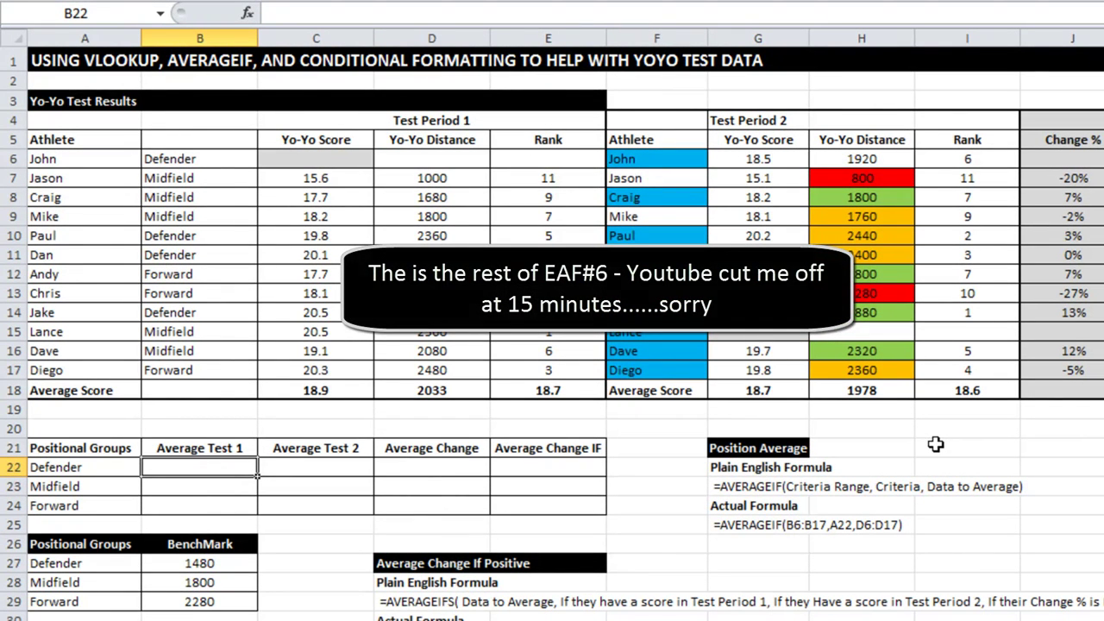
- Enter =AVERAGEIF(B6:B17,A22,D6:D17) in B22 to average the defenders' Test Period 1 distances
text(=)
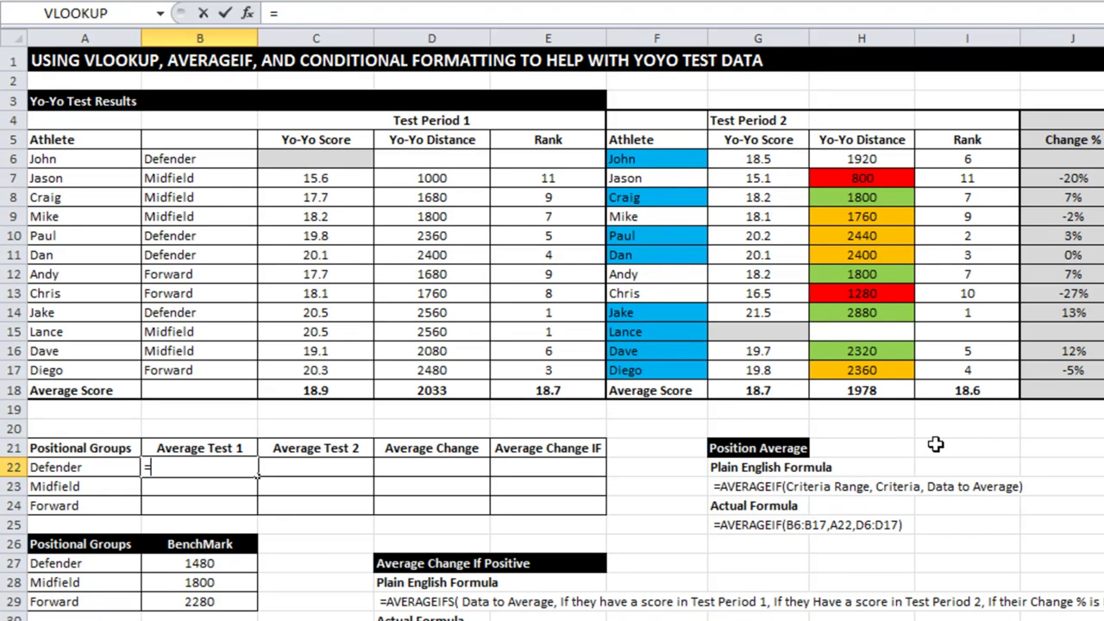
text(average)
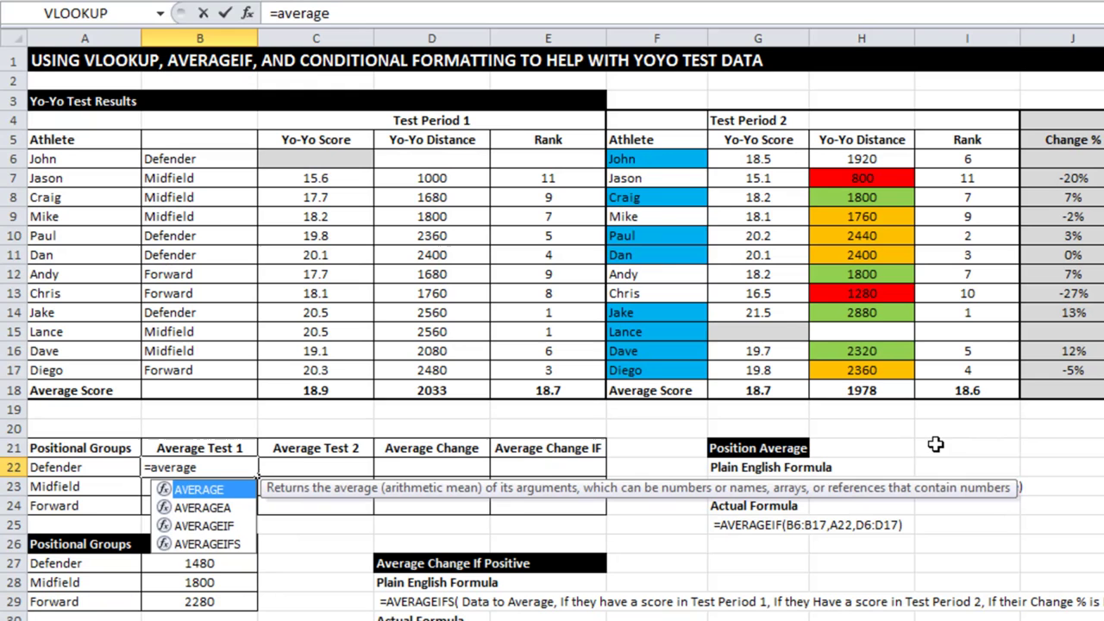
text(if()
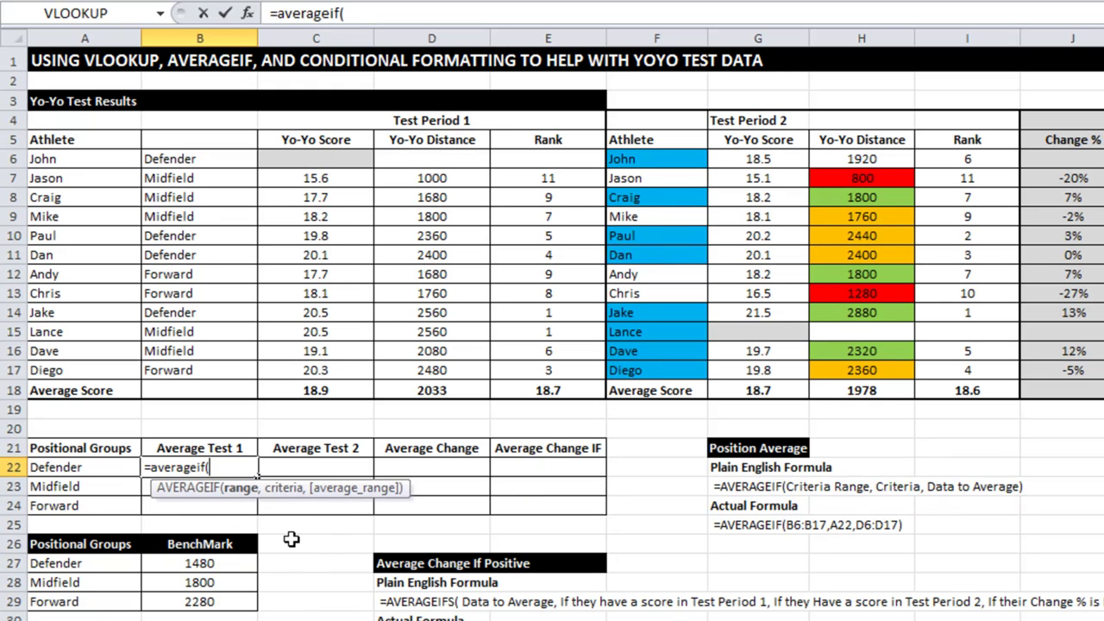
drag(172, 157, 184, 369)
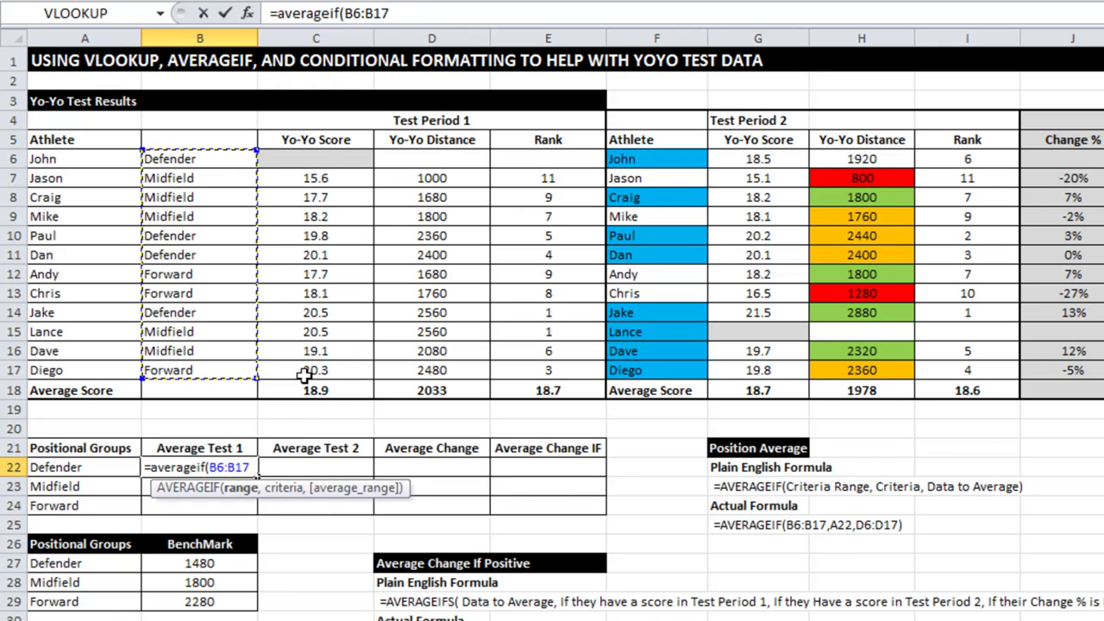
text(,)
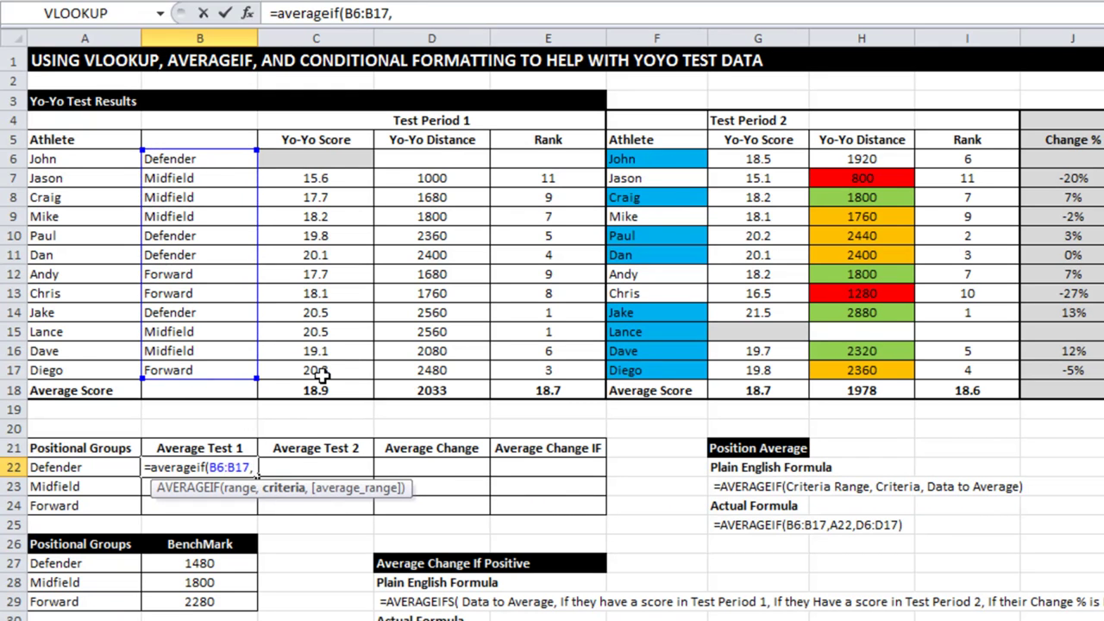
click(66, 467)
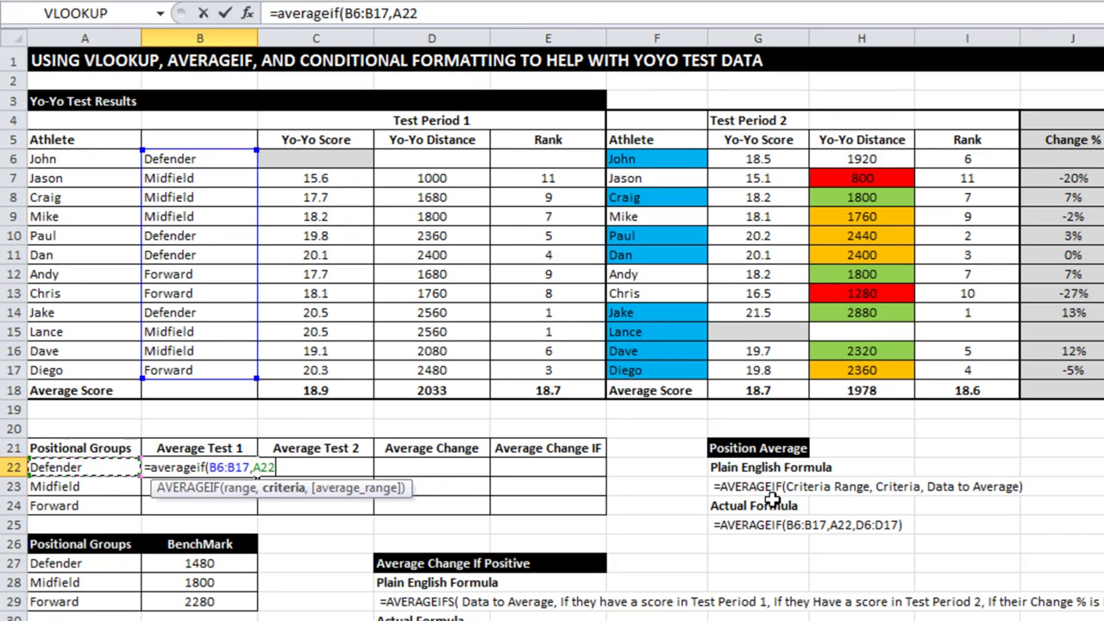
text(,)
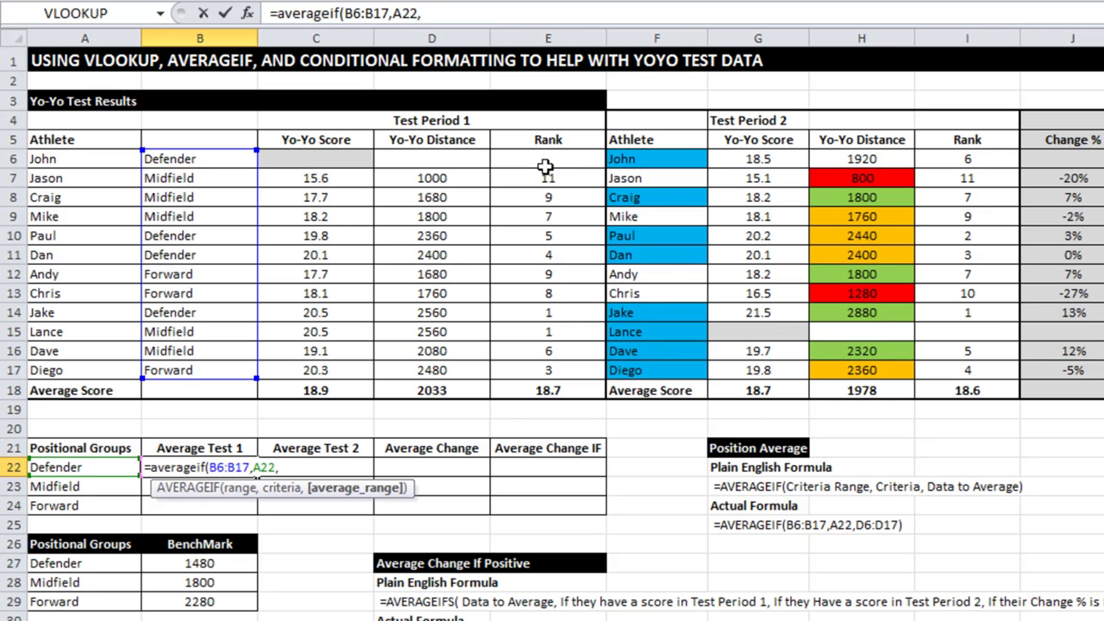
drag(402, 160, 418, 369)
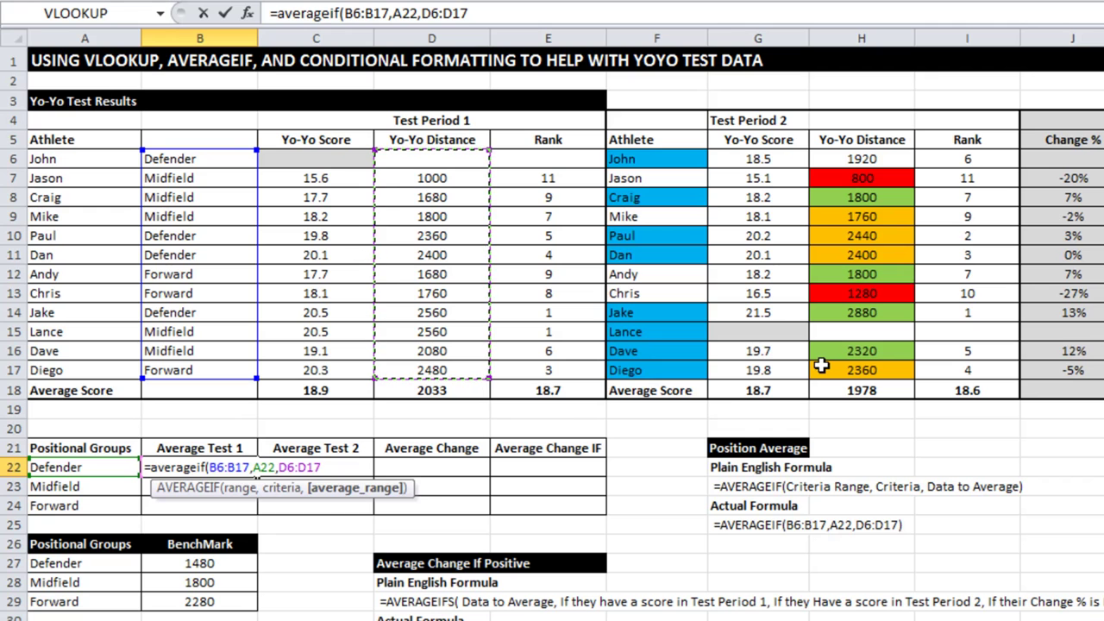
text())
key(Return)
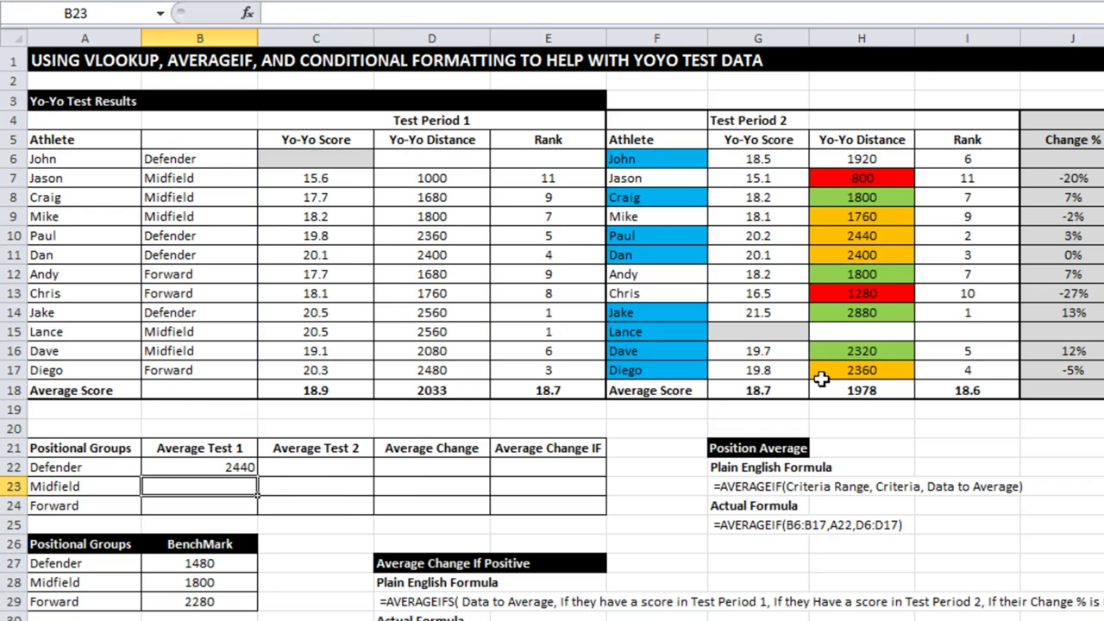
- Centre the Defender average in cell B22
click(212, 467)
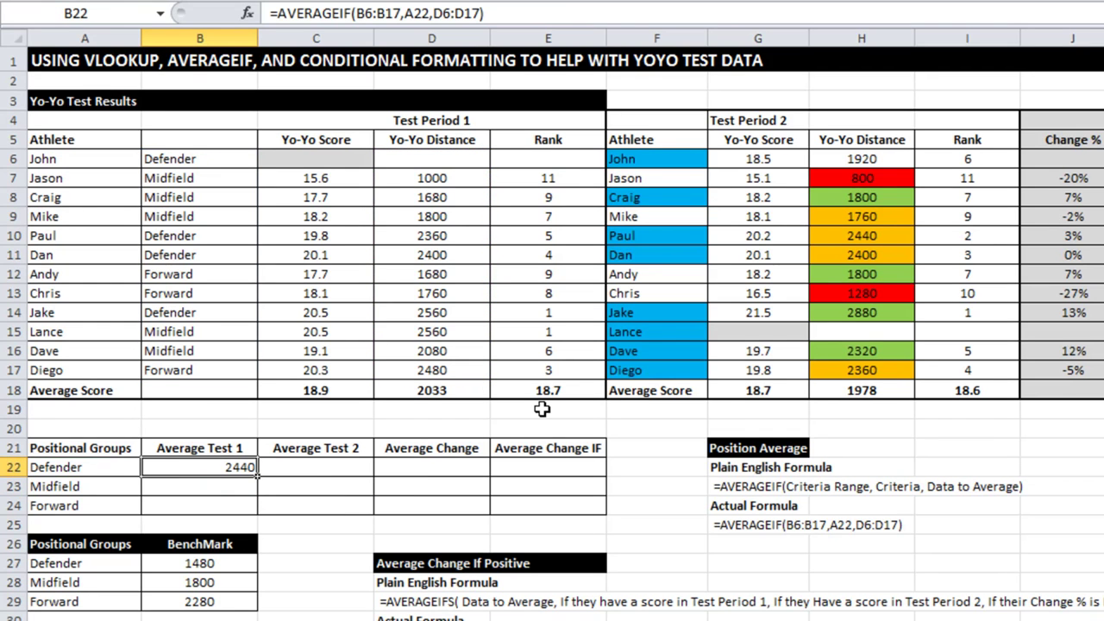
key(alt+h)
key(a)
key(c)
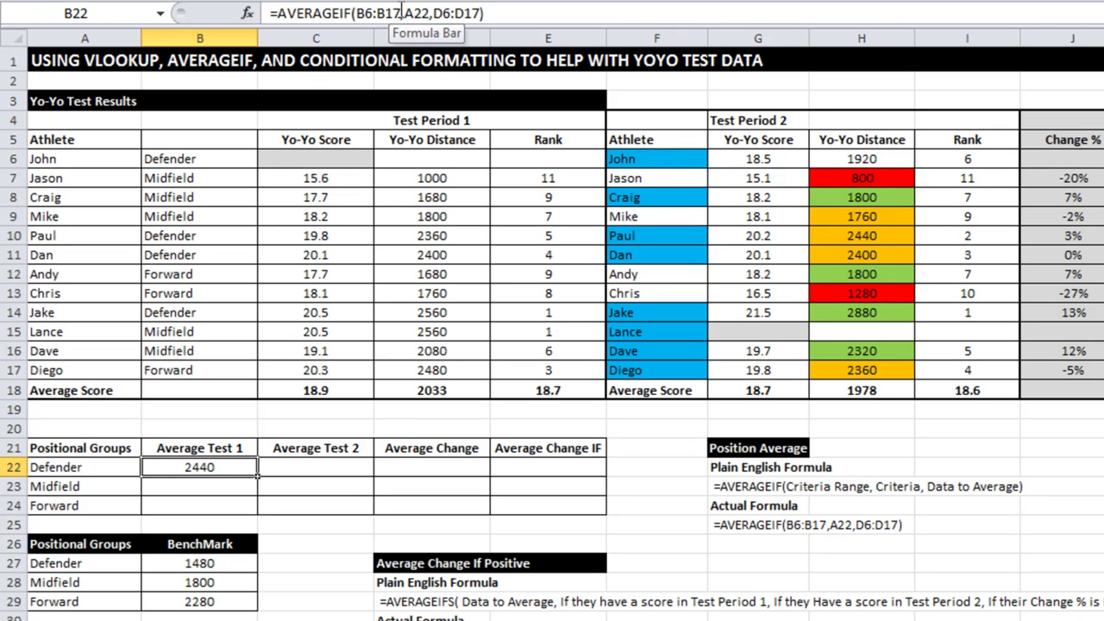
- Make the criteria and average ranges in B22's formula absolute, as $B$6:$B$17 and $D$6:$D$17
drag(402, 12, 357, 12)
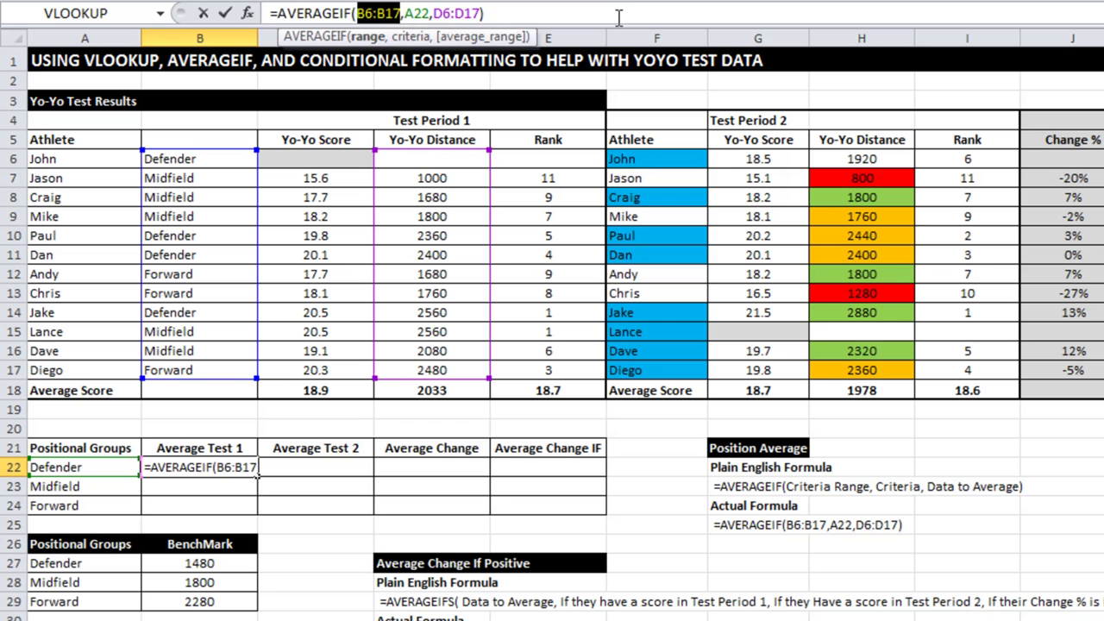
key(F4)
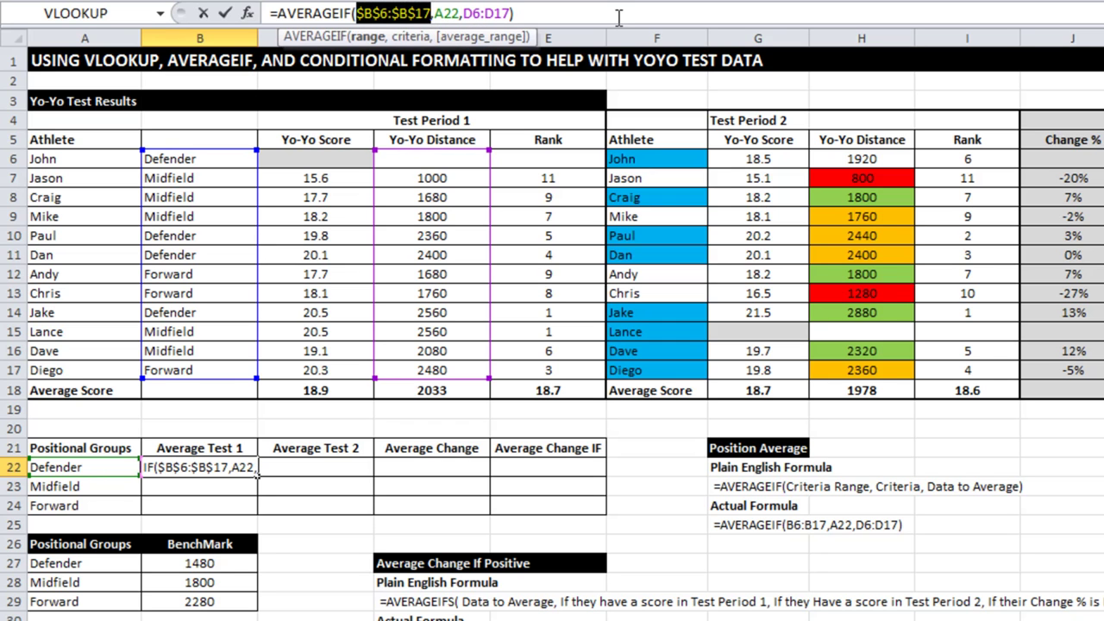
drag(514, 12, 464, 12)
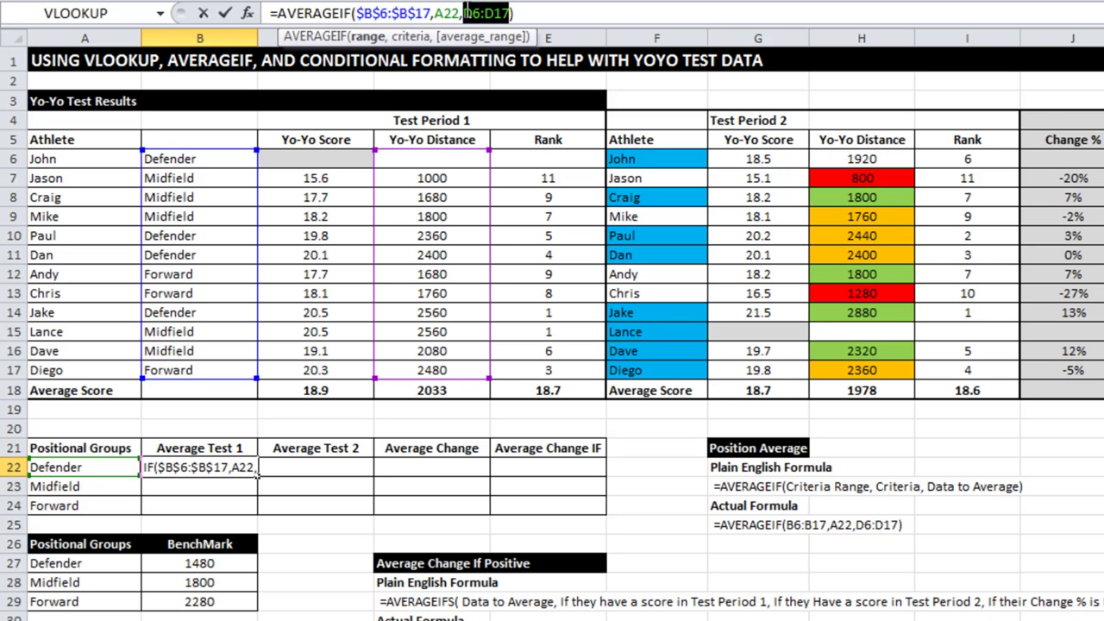
key(F4)
click(566, 10)
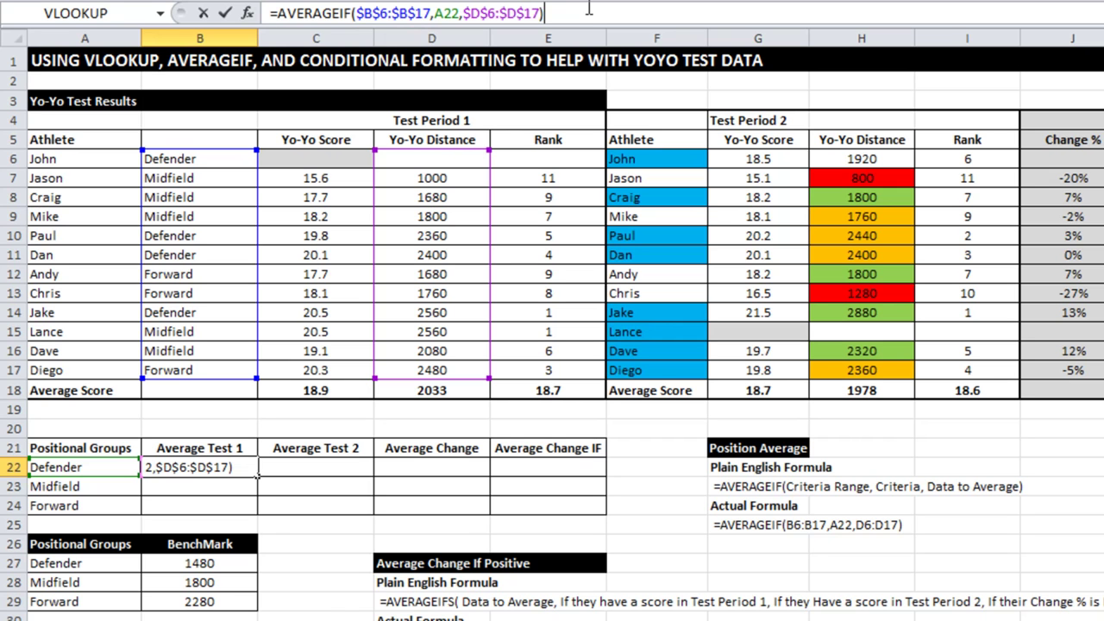
key(Return)
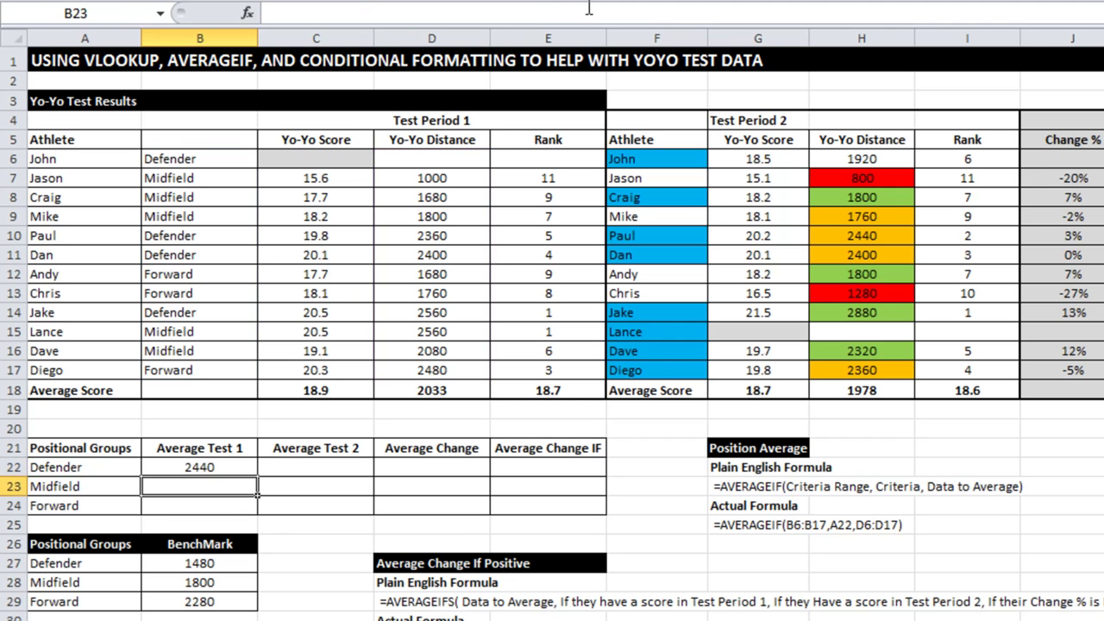
- Fill the B22 formula down through B24 for the Midfield and Forward groups
click(211, 466)
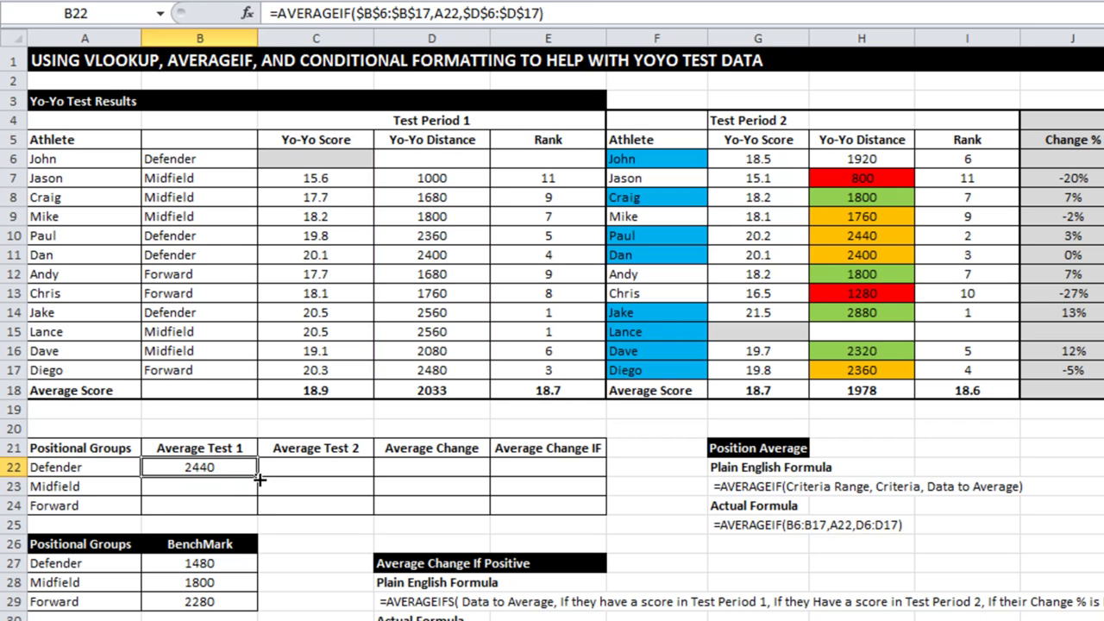
drag(257, 476, 260, 517)
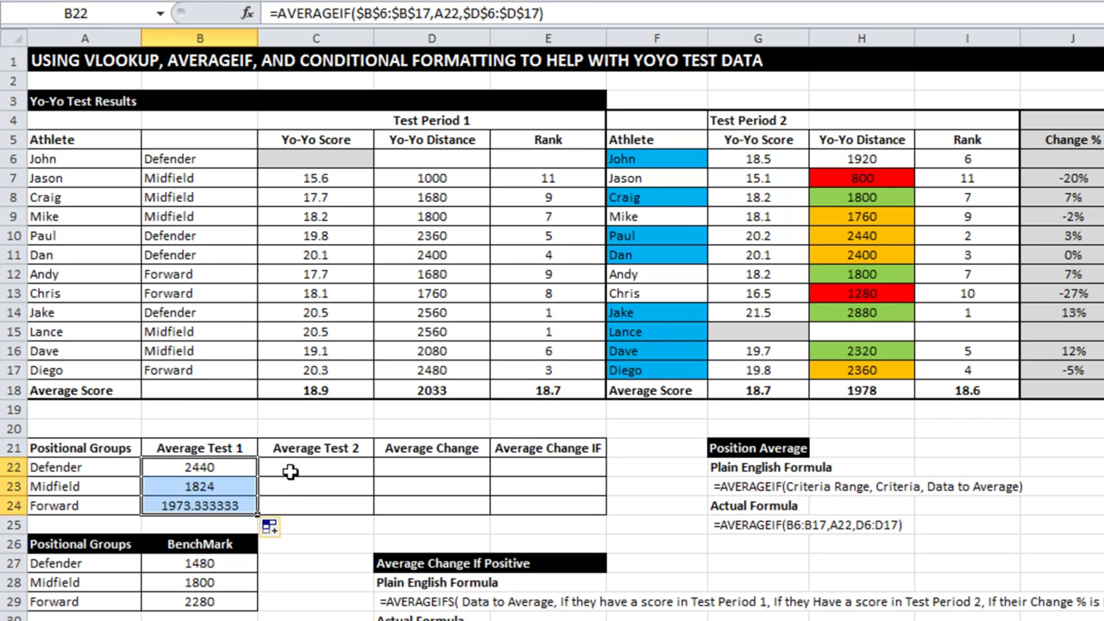
click(197, 489)
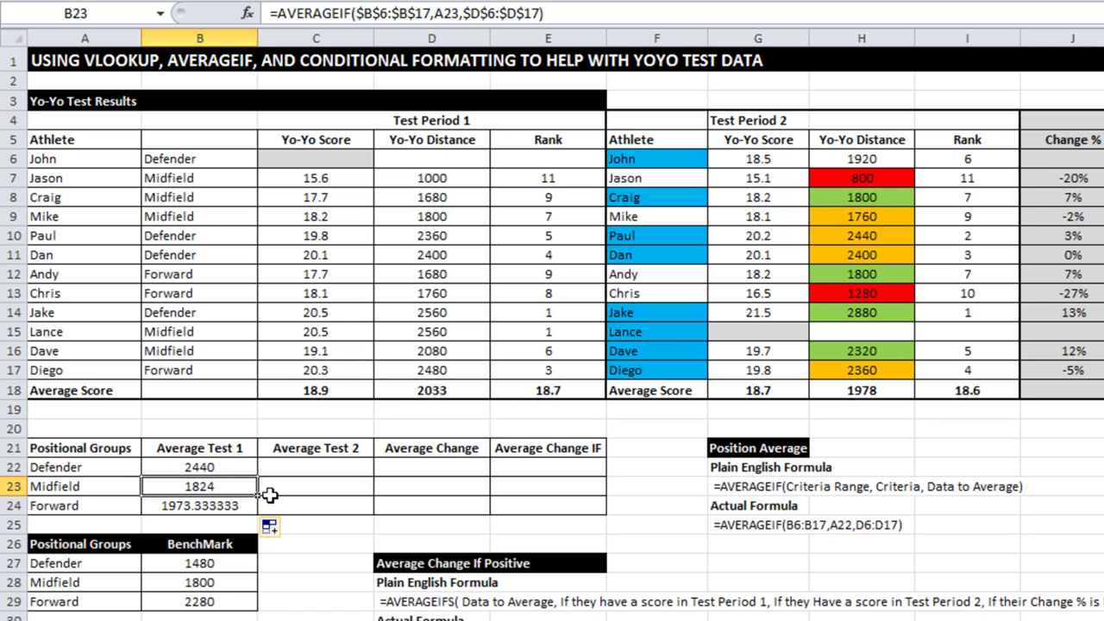
- Reduce the Forward average in B24 to zero decimal places
click(226, 507)
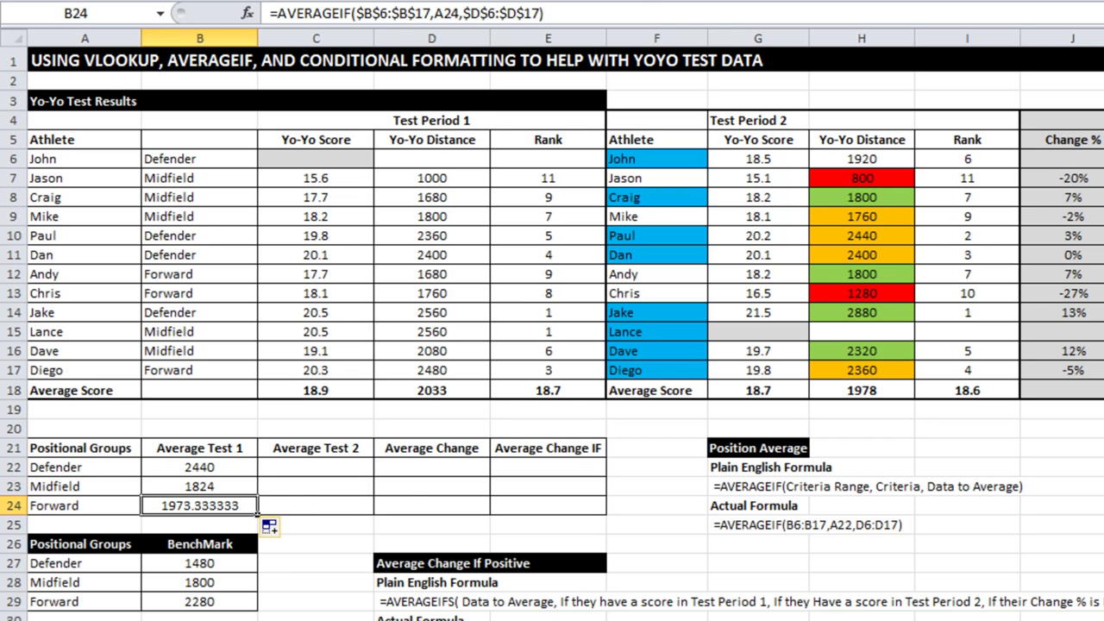
key(alt+h)
key(9)
key(alt+h)
key(9)
key(alt+h)
key(9)
key(alt+h)
key(9)
key(alt+h)
key(9)
key(alt+h)
key(9)
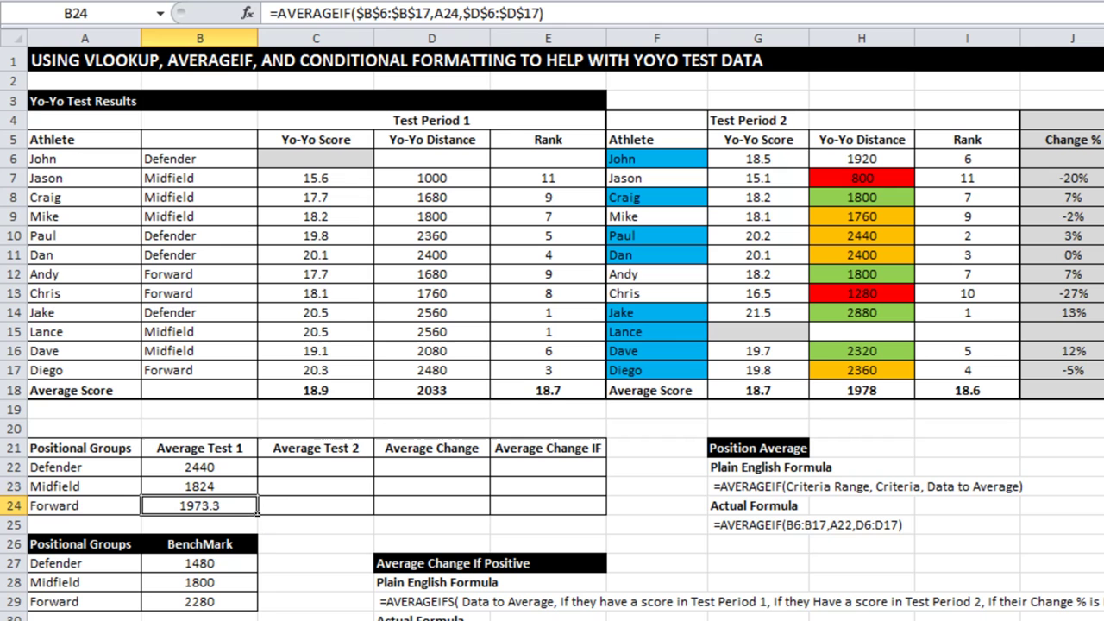
- Fill the Defender average formula from B22 across into C22 under Average Test 2
click(309, 467)
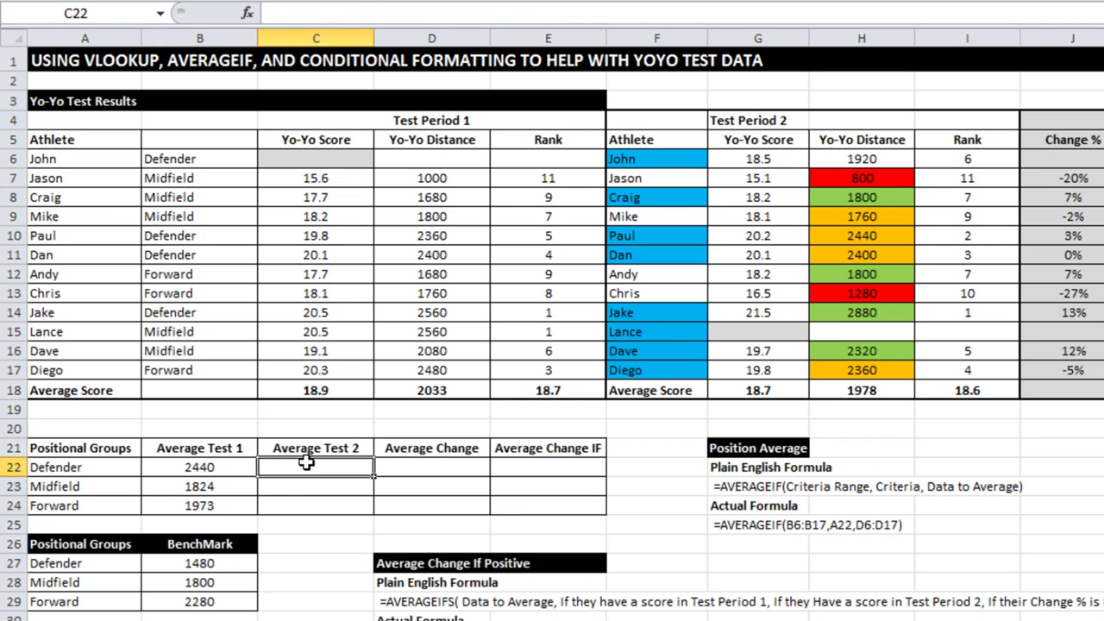
click(245, 467)
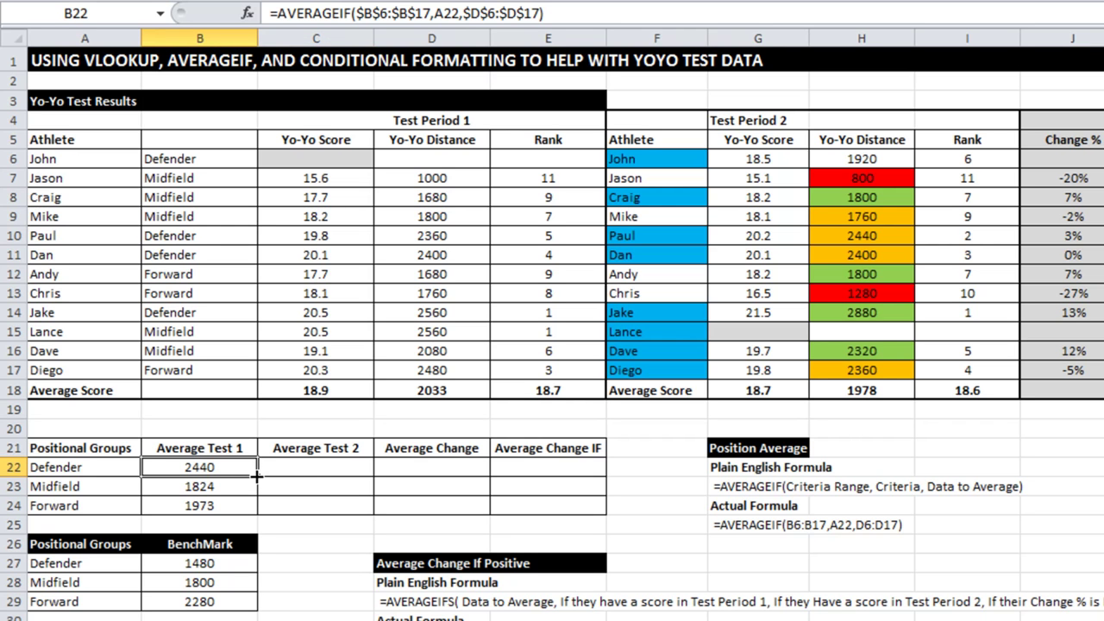
drag(257, 475, 330, 477)
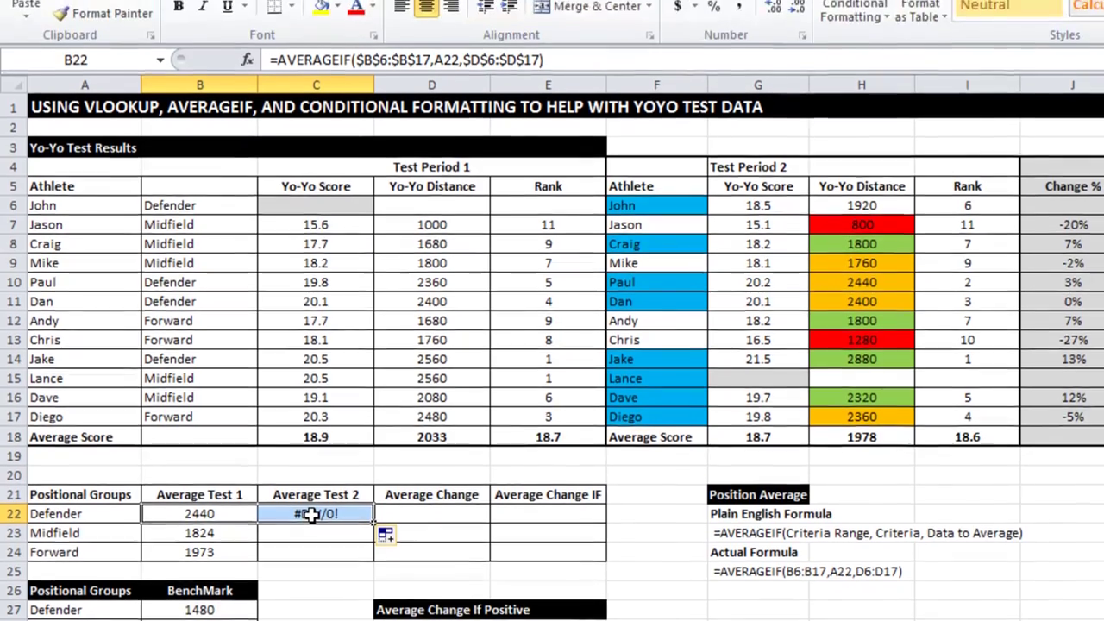
- Edit C22's AVERAGEIF formula to average $H$6:$H$17 and use A22 as the criterion
click(311, 513)
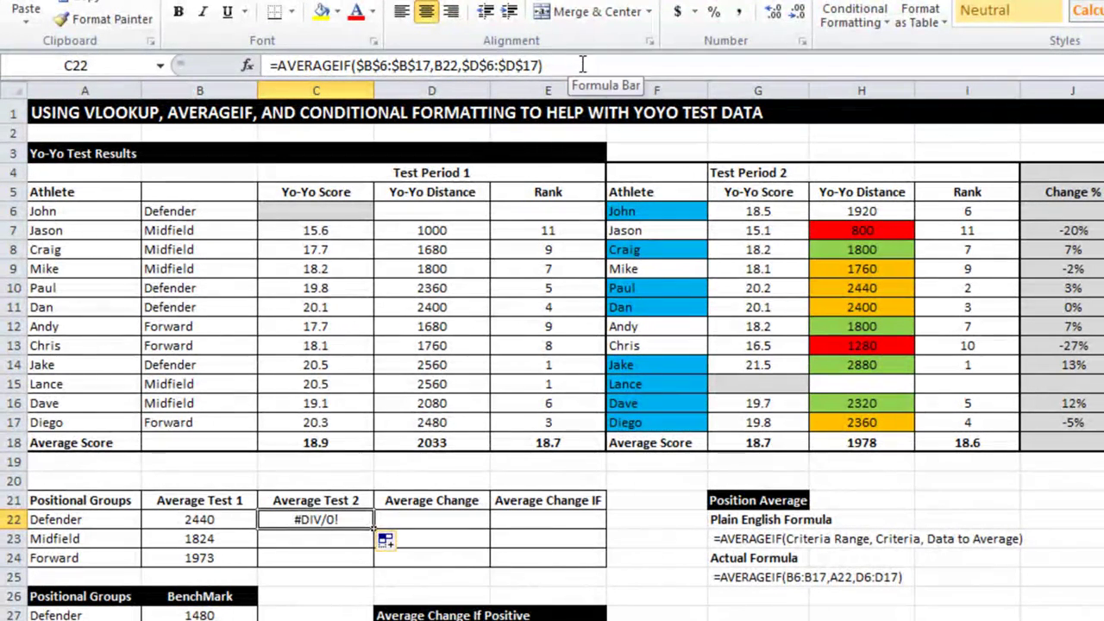
click(582, 64)
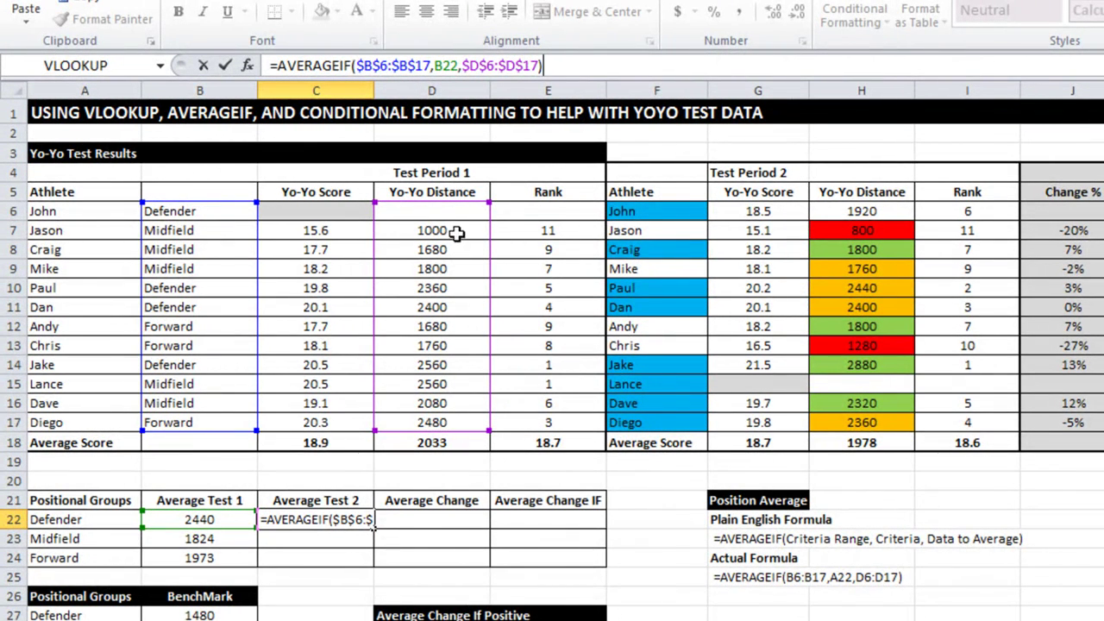
drag(491, 247, 834, 247)
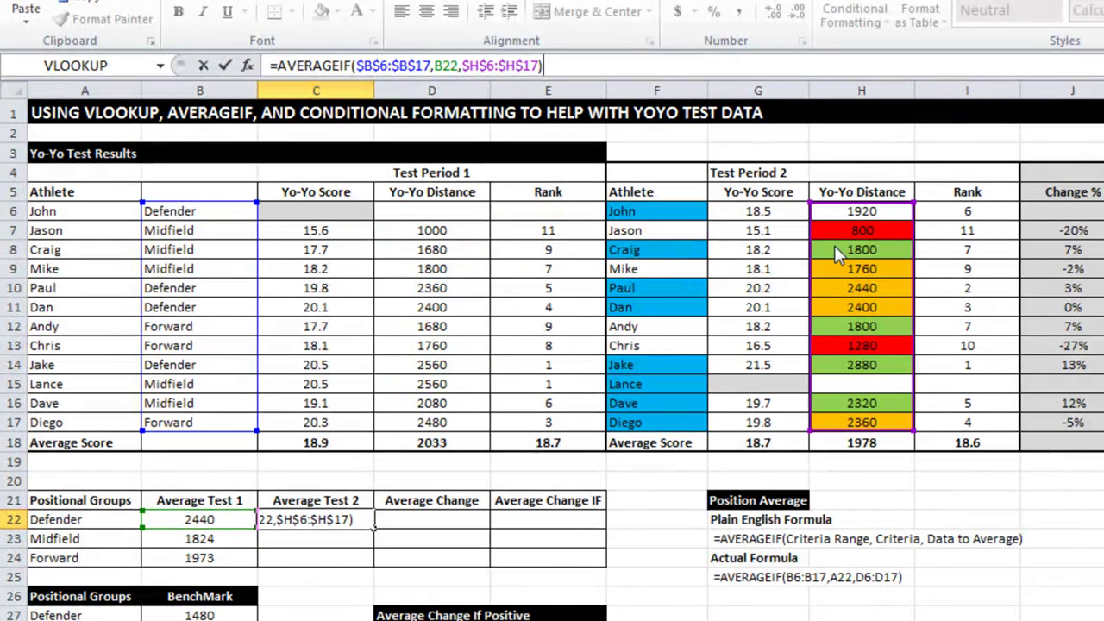
click(439, 66)
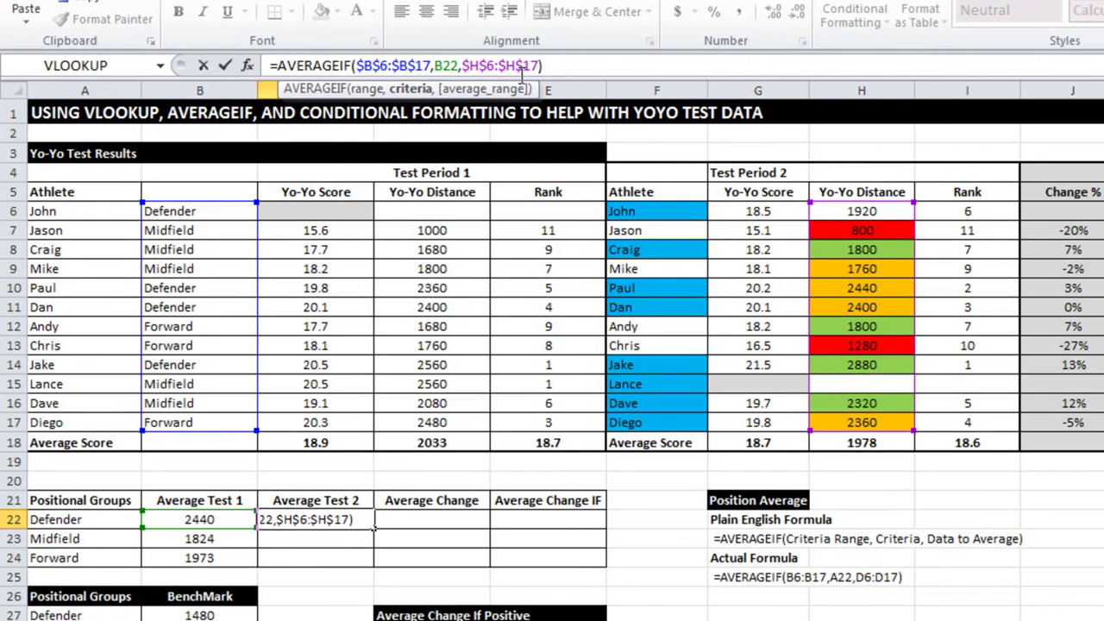
key(BackSpace)
text(A)
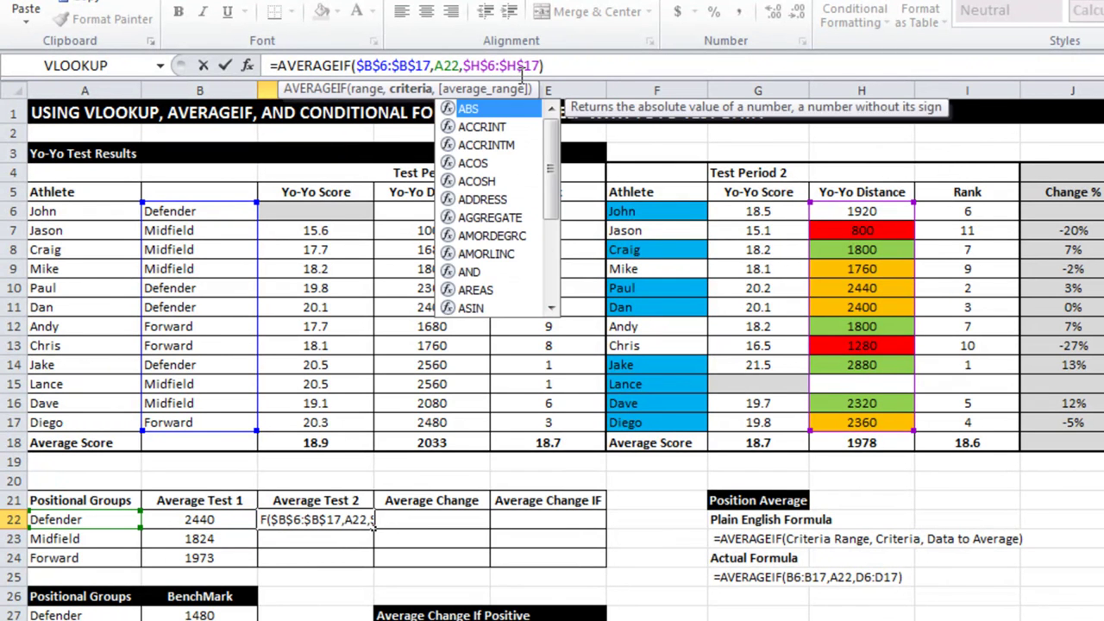
key(Return)
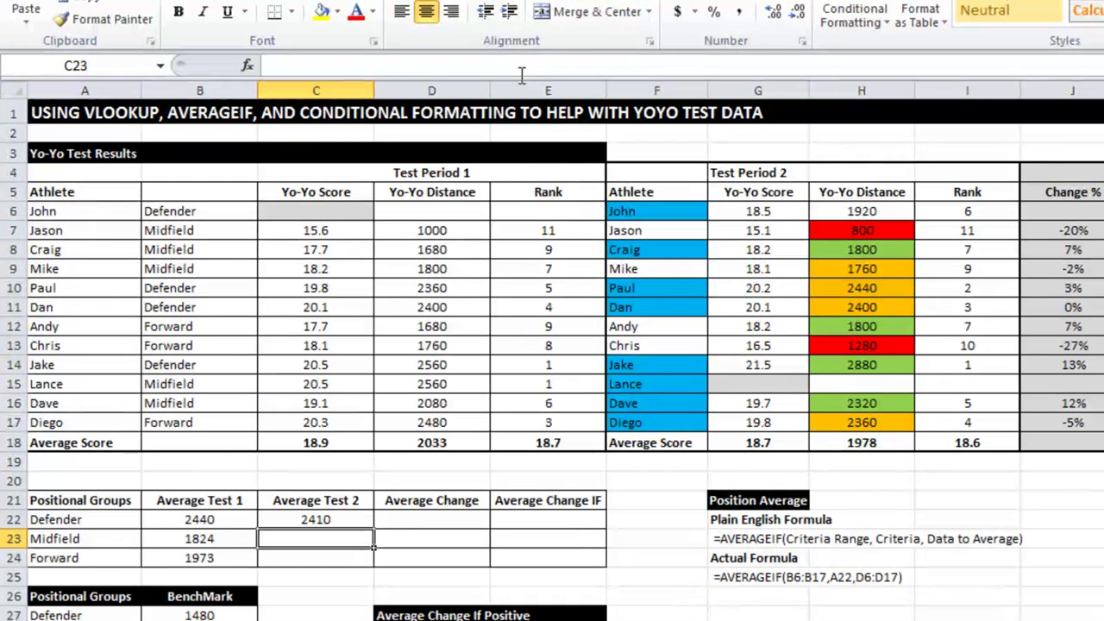
- Fill the C22 formula down through C24 and reduce the Forward average in C24 to zero decimal places
click(365, 520)
drag(374, 529, 376, 571)
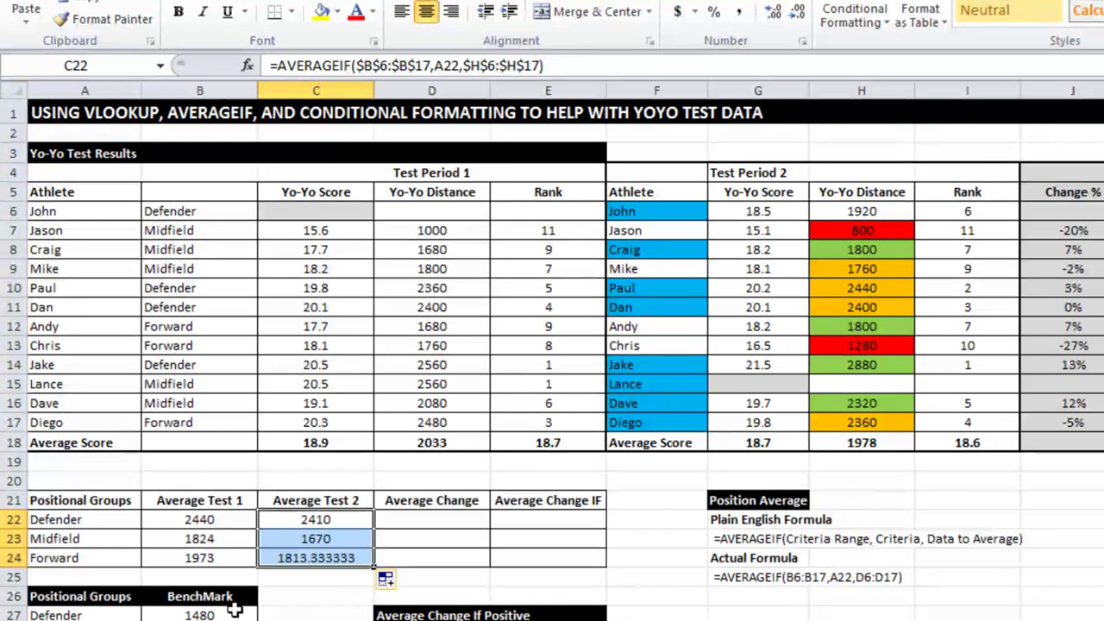
click(300, 559)
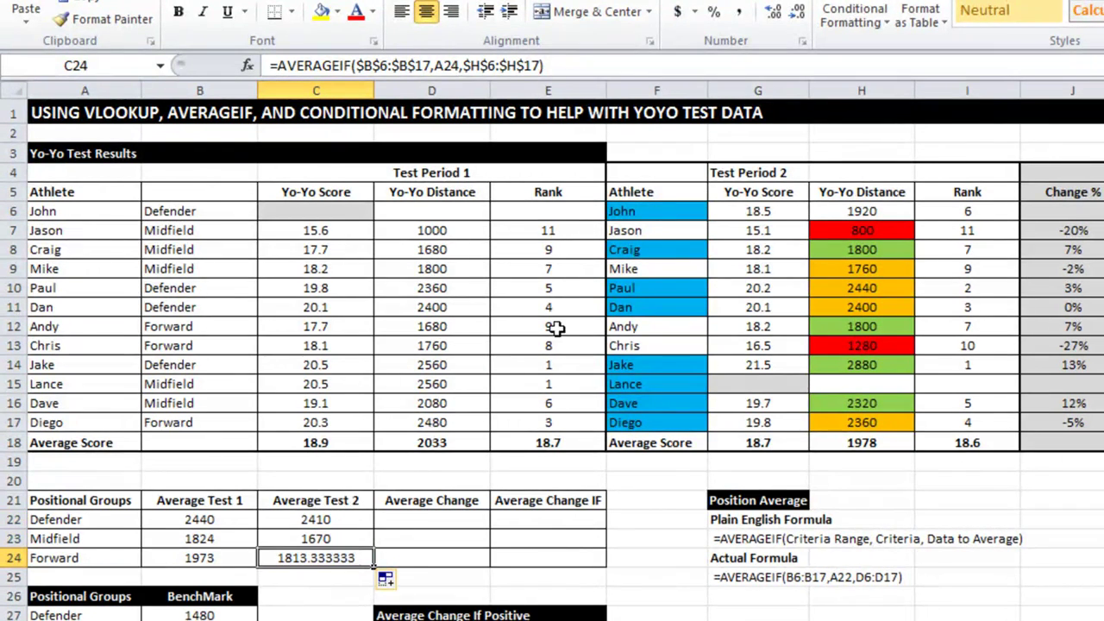
click(798, 11)
click(798, 11)
click(798, 11)
click(798, 11)
click(798, 12)
click(798, 12)
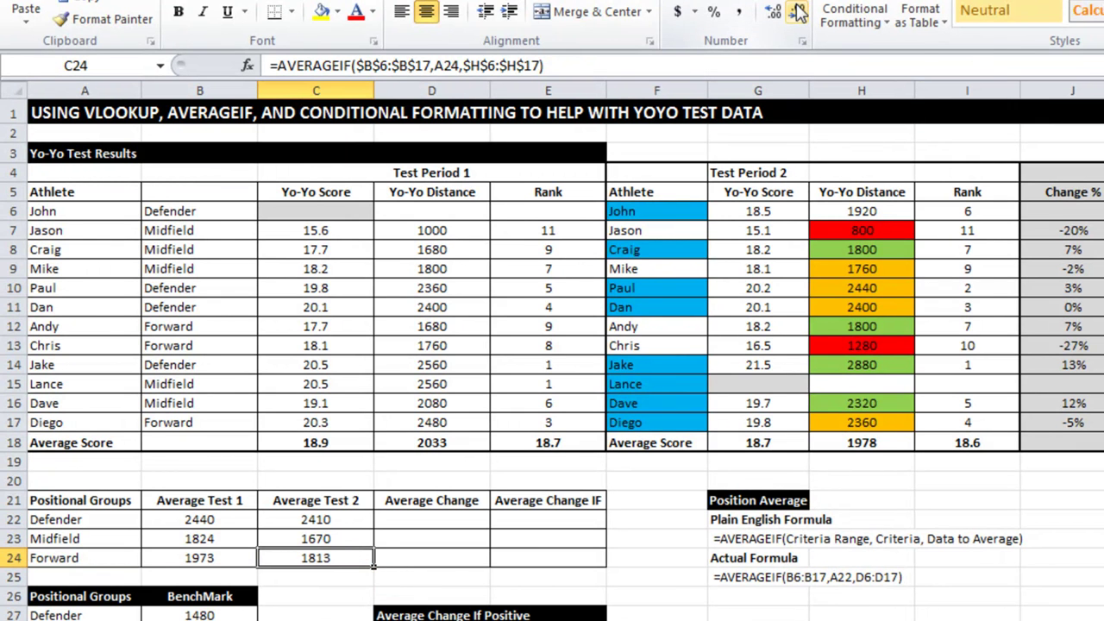
key(Return)
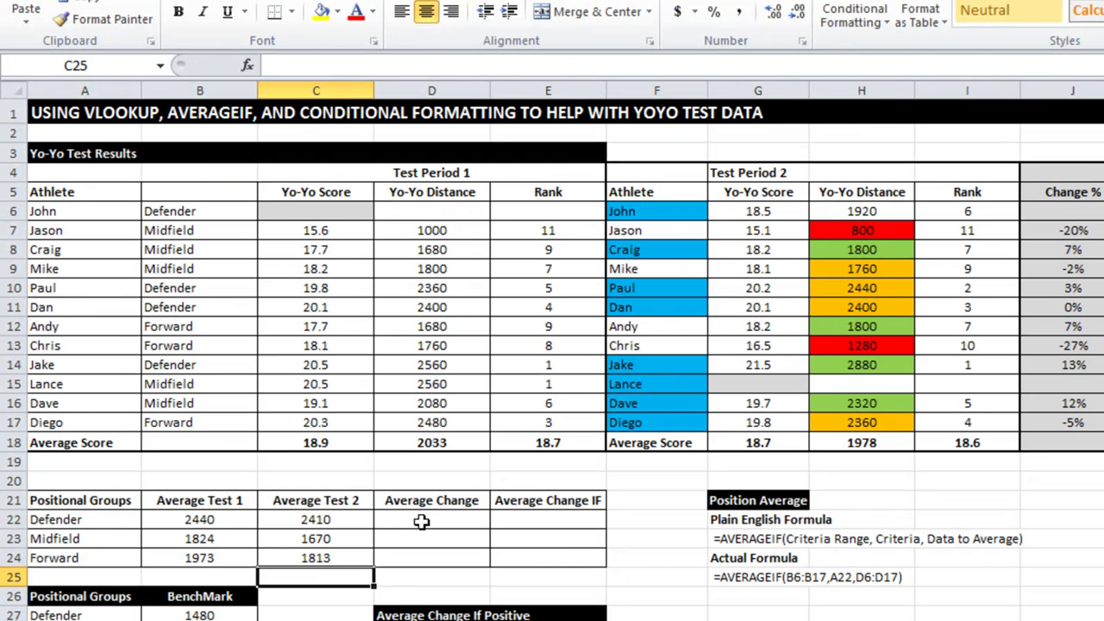
- Fill the C22 formula across into D22 and edit it to average $J$6:$J$17 with A22 as the criterion
click(349, 518)
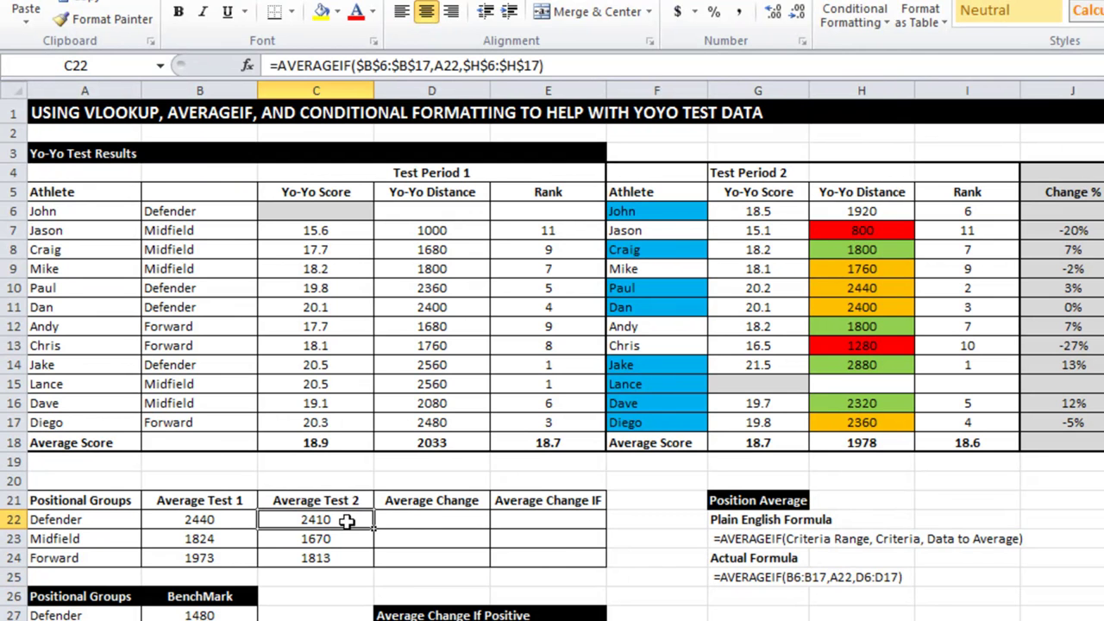
drag(374, 529, 451, 524)
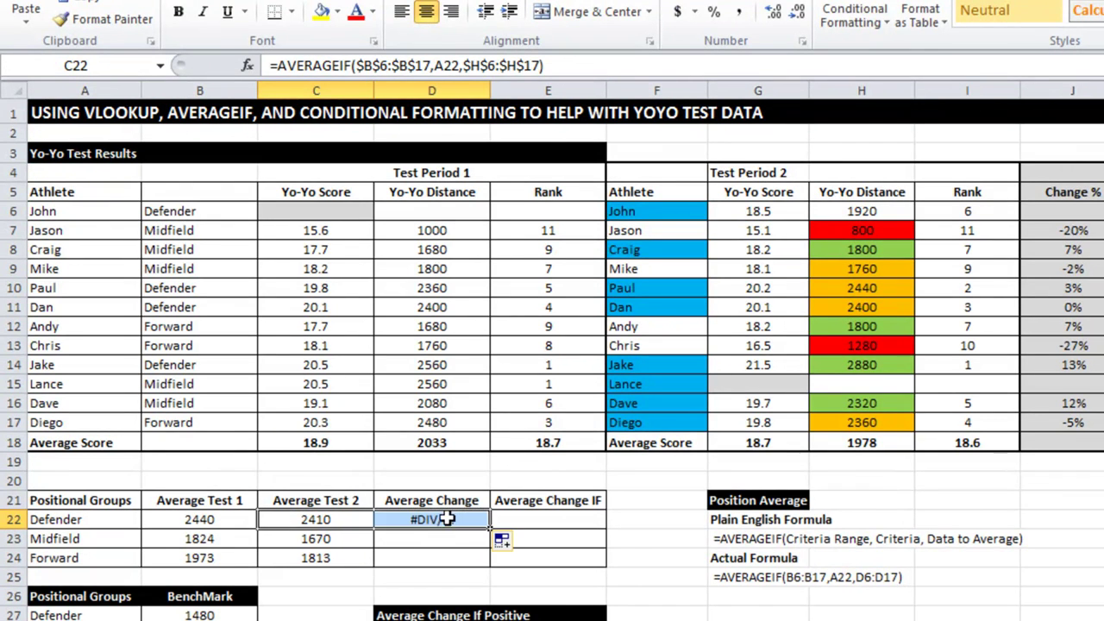
click(569, 65)
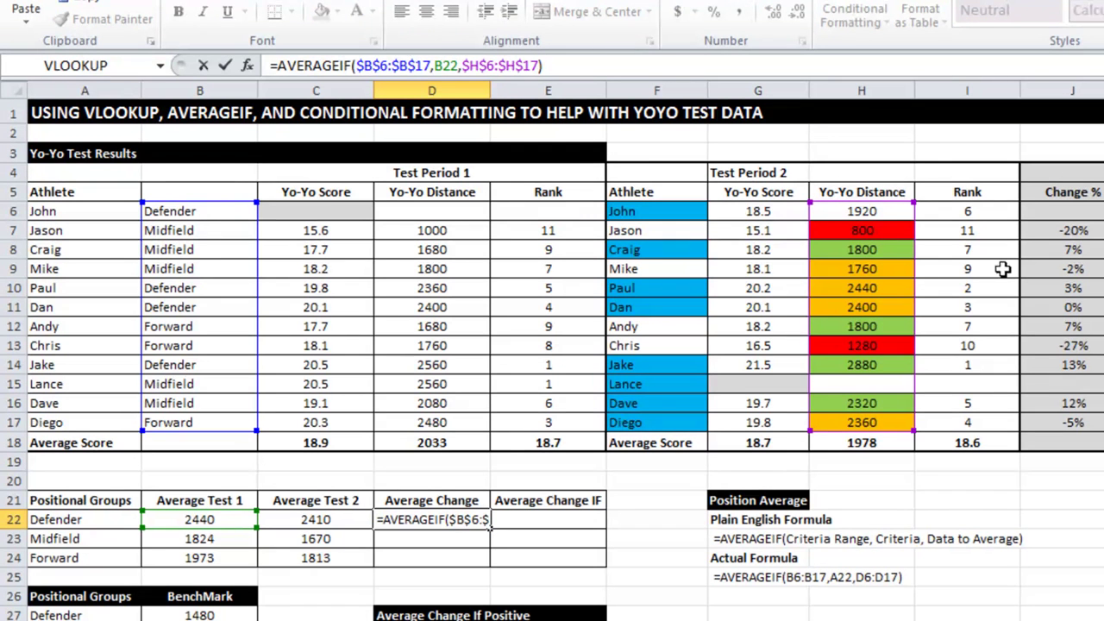
drag(914, 273, 1076, 273)
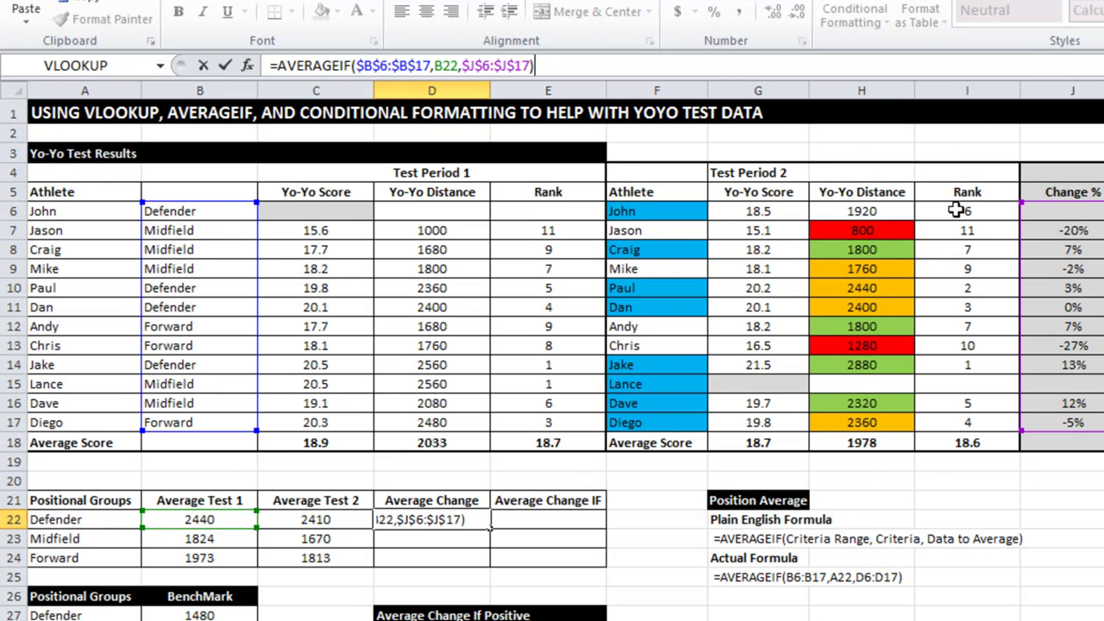
click(438, 65)
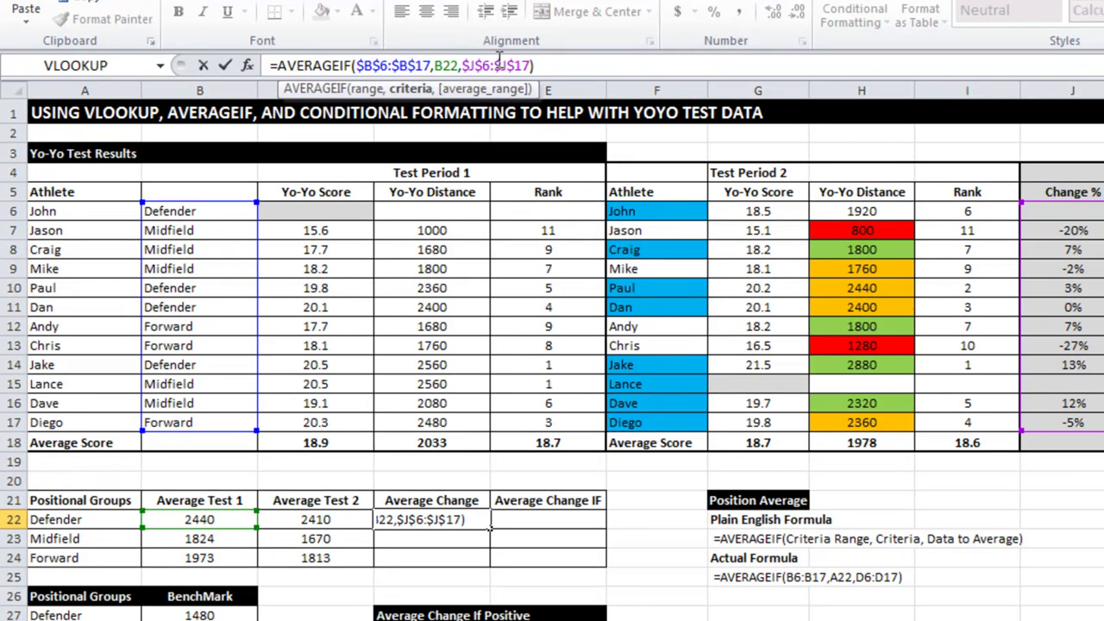
key(Delete)
text(a)
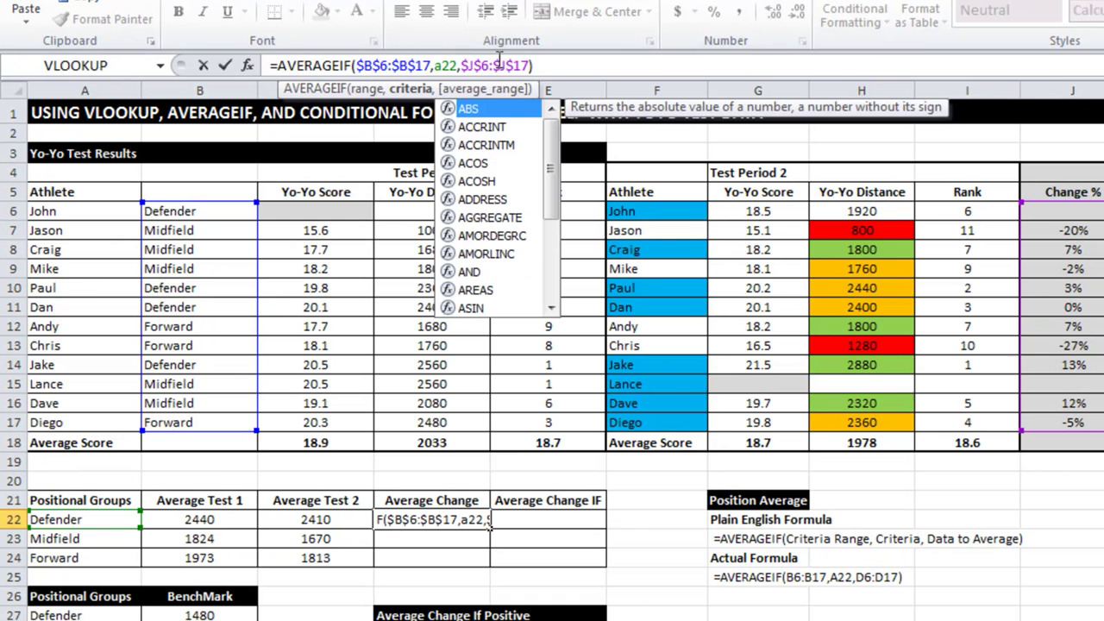
key(Return)
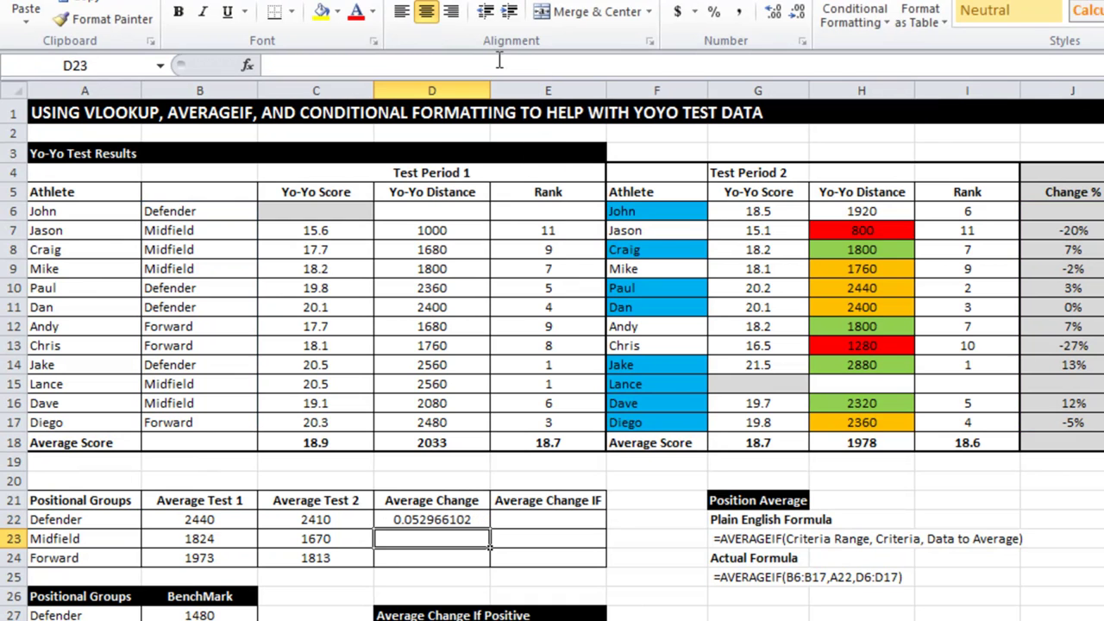
- Fill the D22 formula down through D24 and format the Average Change cells as percentages with zero decimal places
click(465, 523)
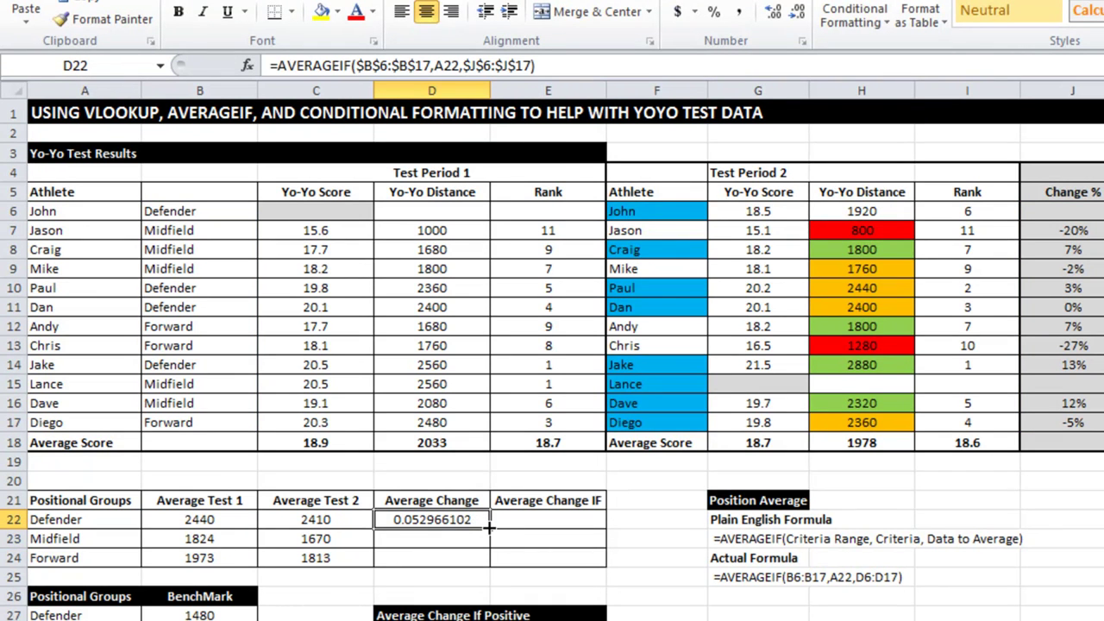
drag(487, 527, 493, 561)
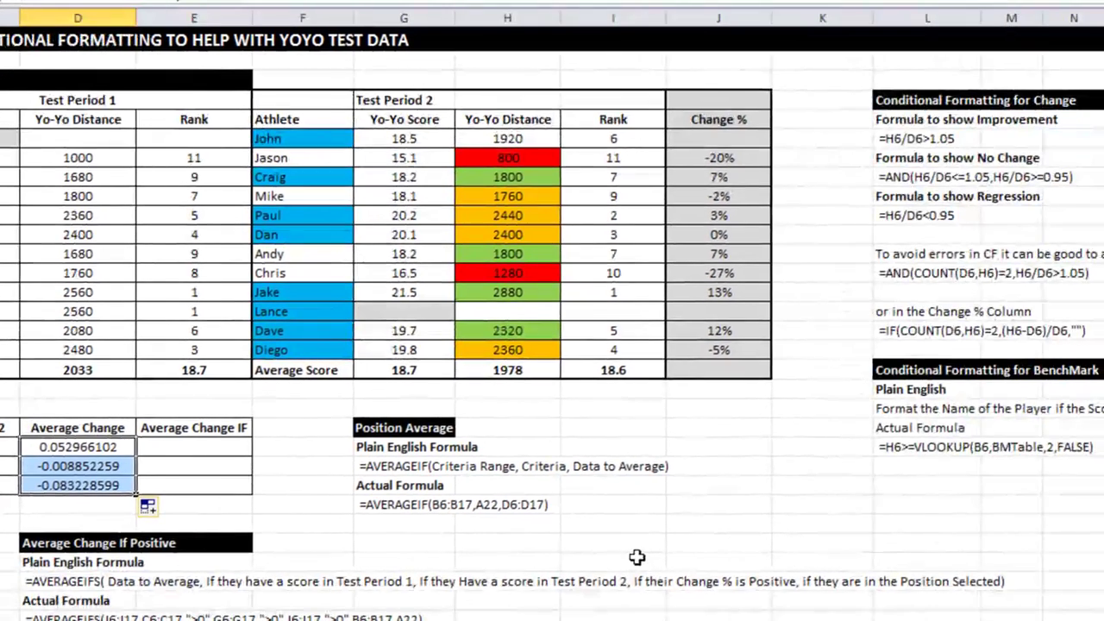
key(ctrl+1)
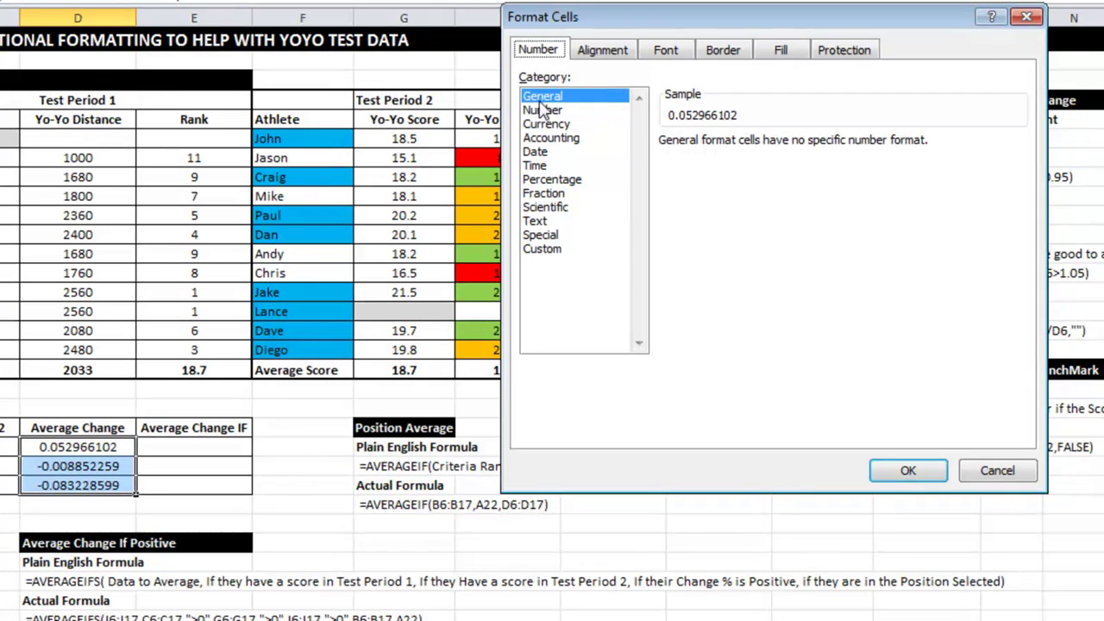
click(565, 180)
click(800, 147)
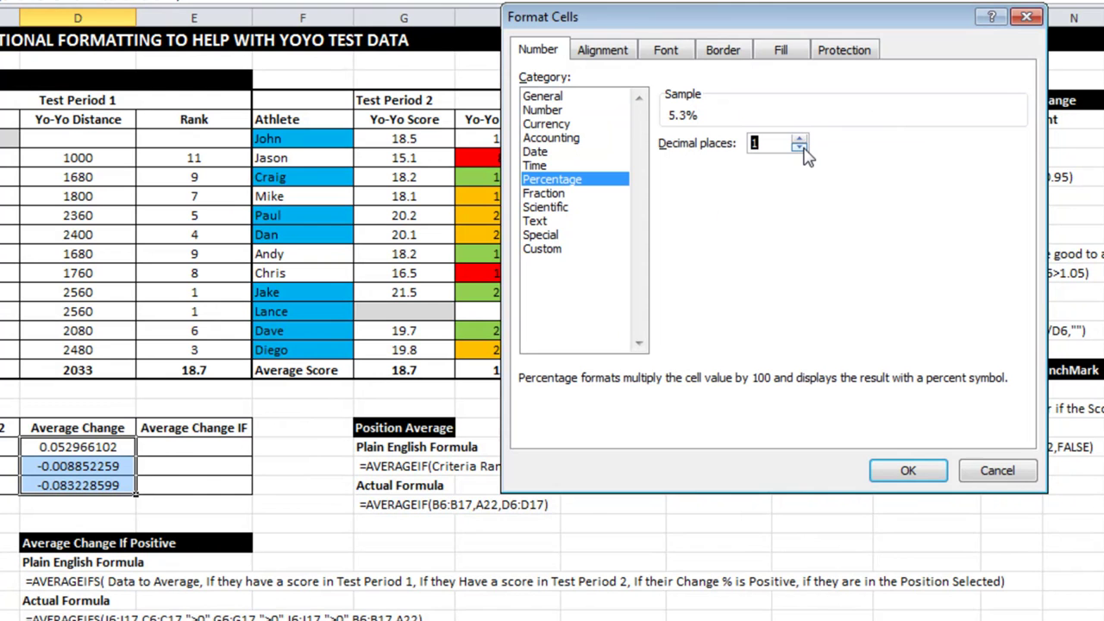
click(799, 147)
click(897, 471)
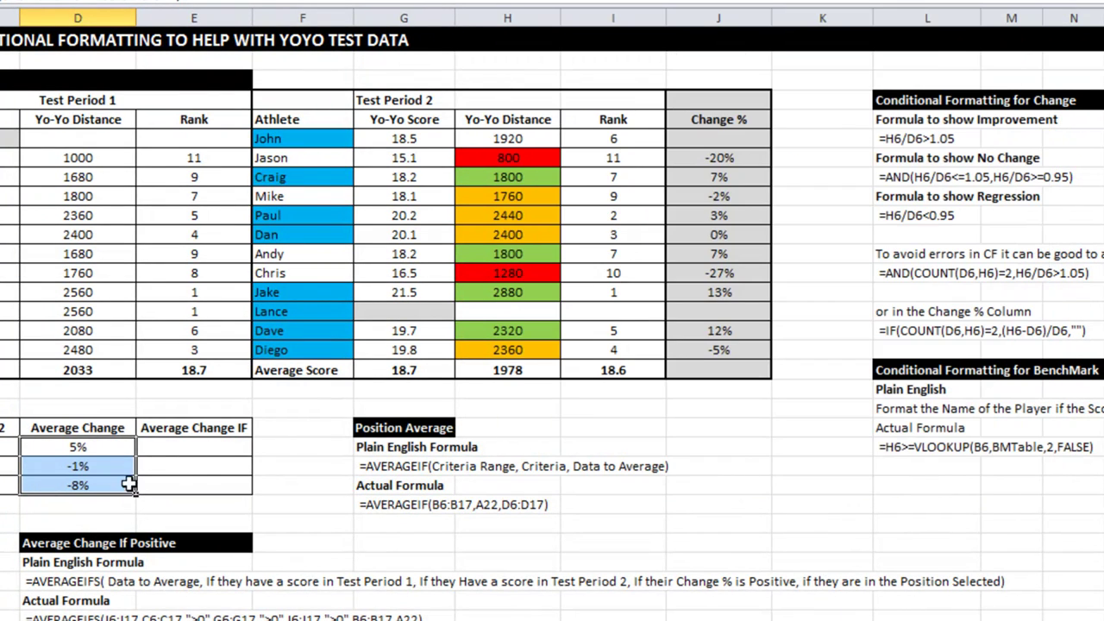
- Start an AVERAGEIFS formula in E22 under Average Change IF with $J$6:$J$17 as the average range
click(213, 448)
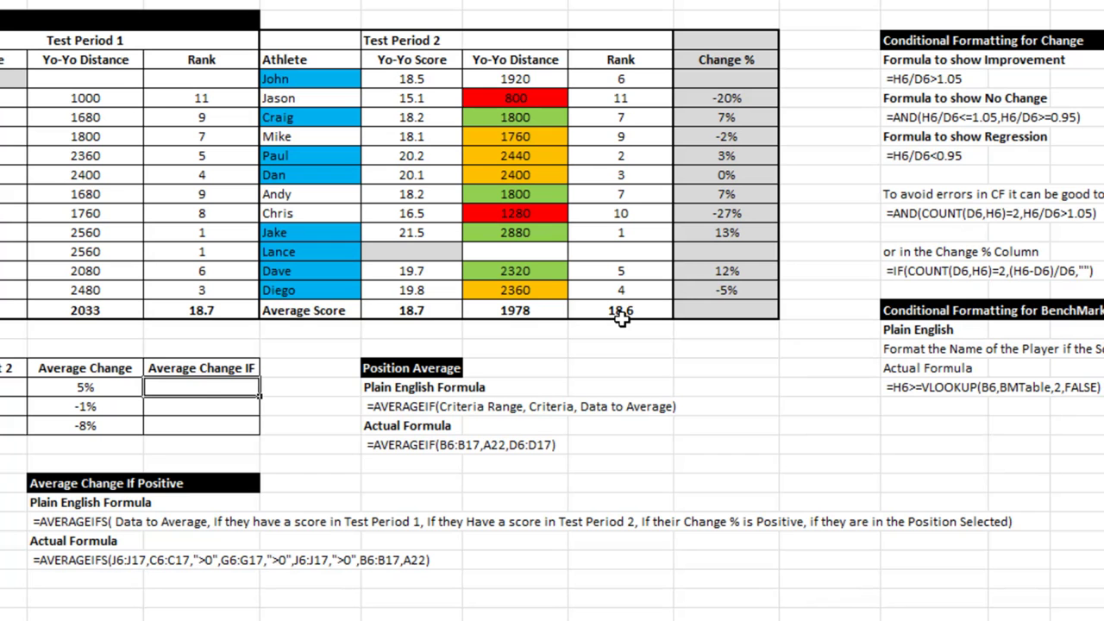
text(=avar)
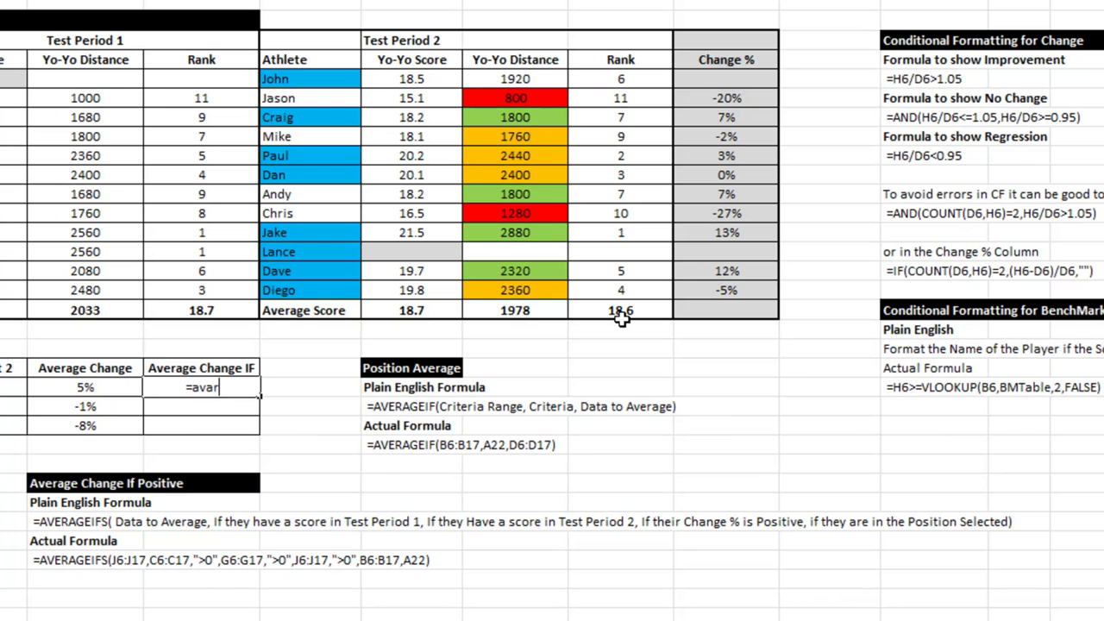
key(BackSpace)
key(BackSpace)
text(e)
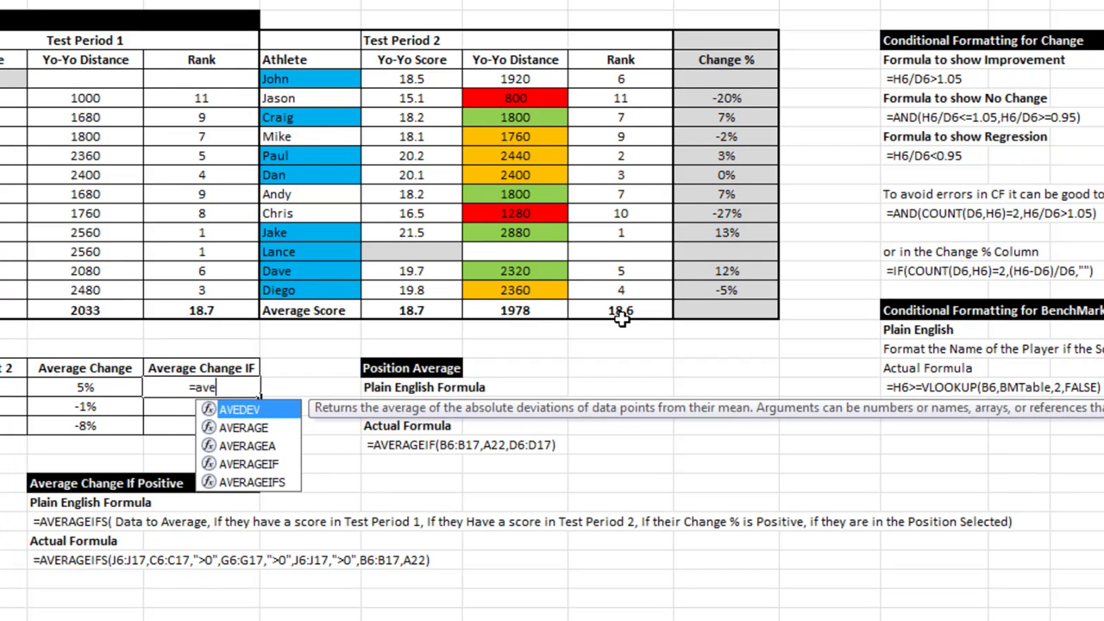
text(rage)
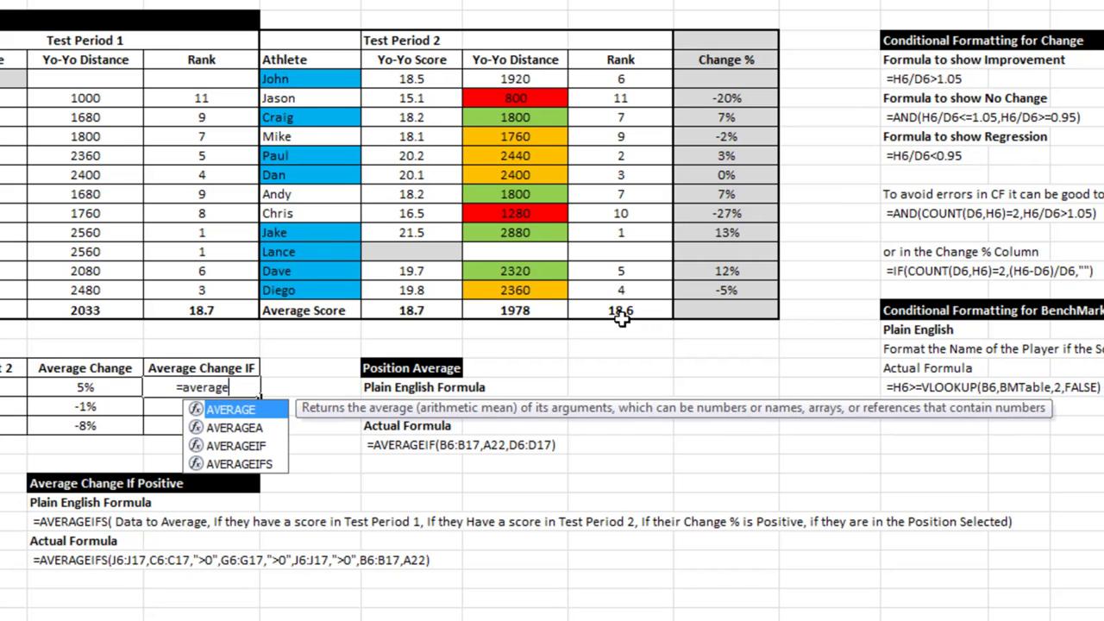
text(()
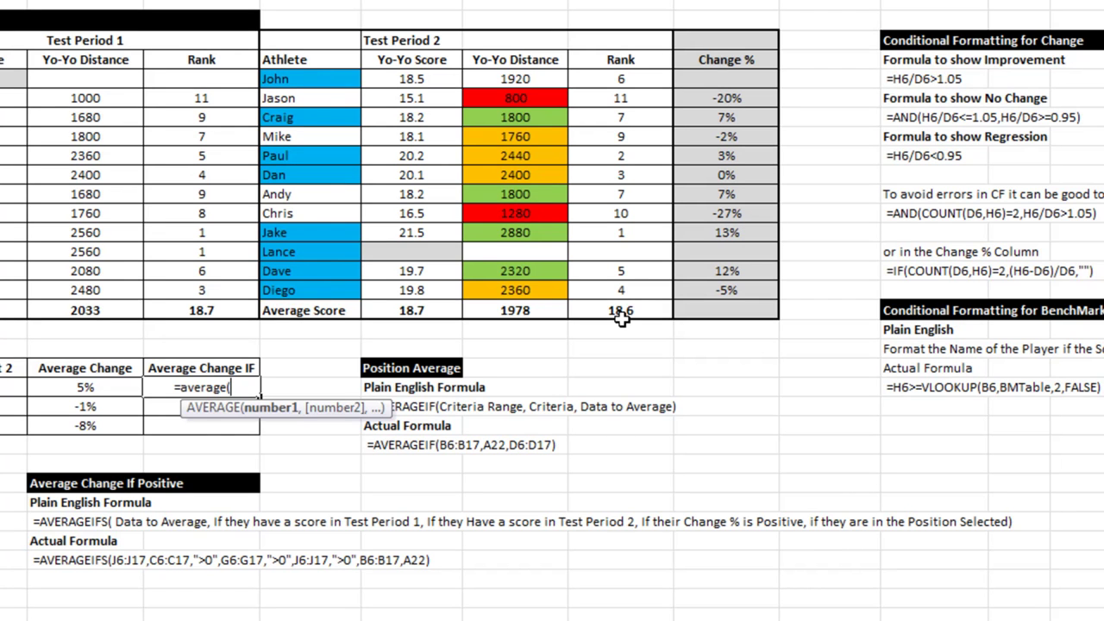
key(BackSpace)
text(ifs()
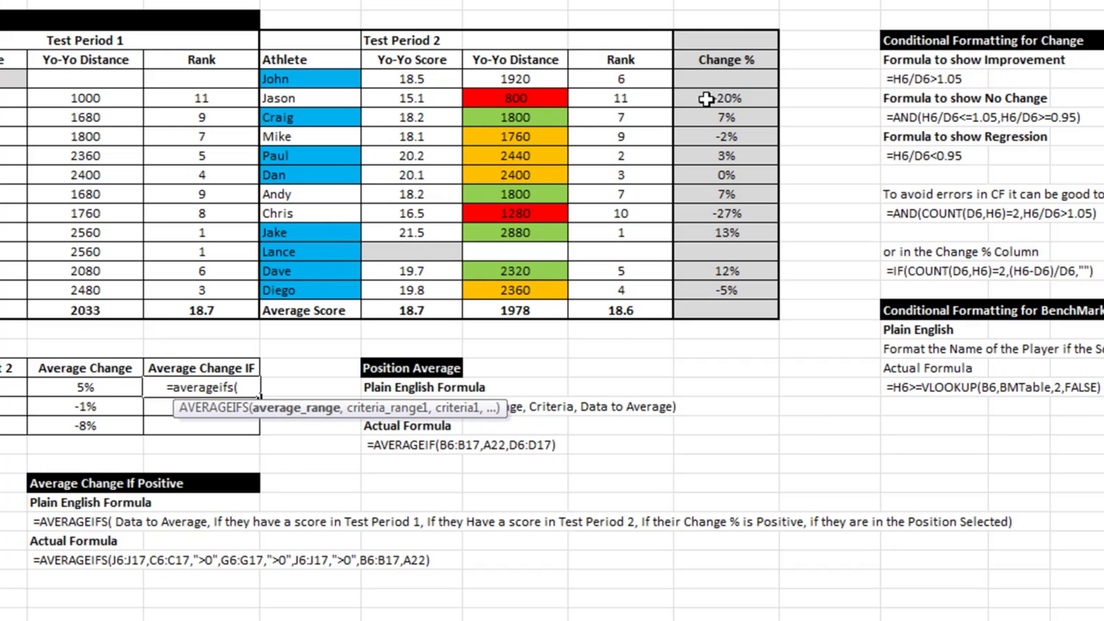
drag(727, 79, 728, 284)
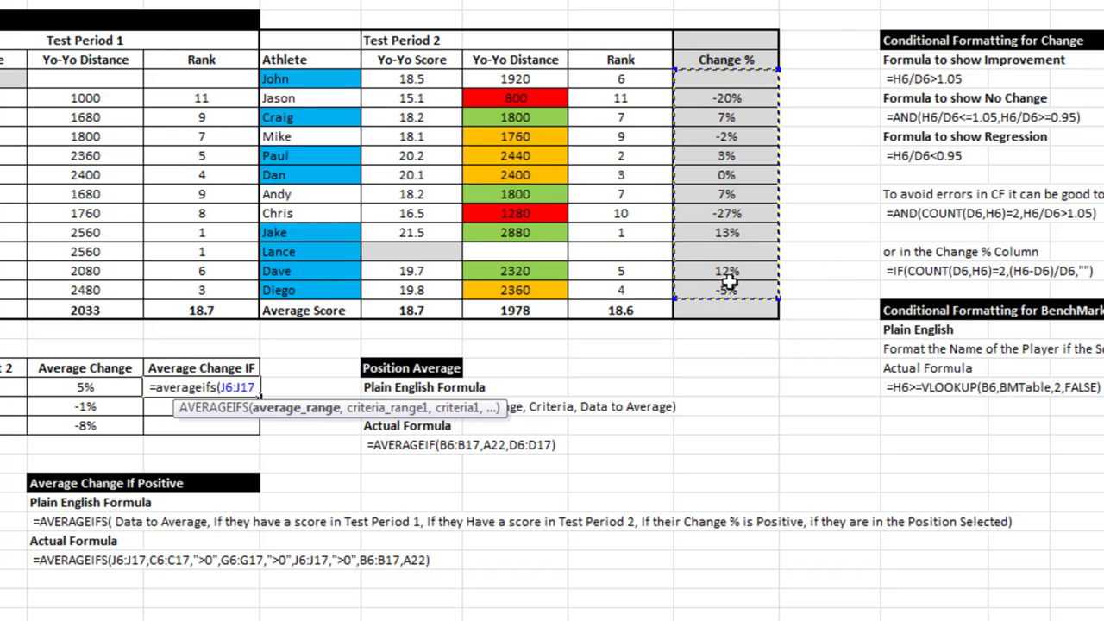
key(F4)
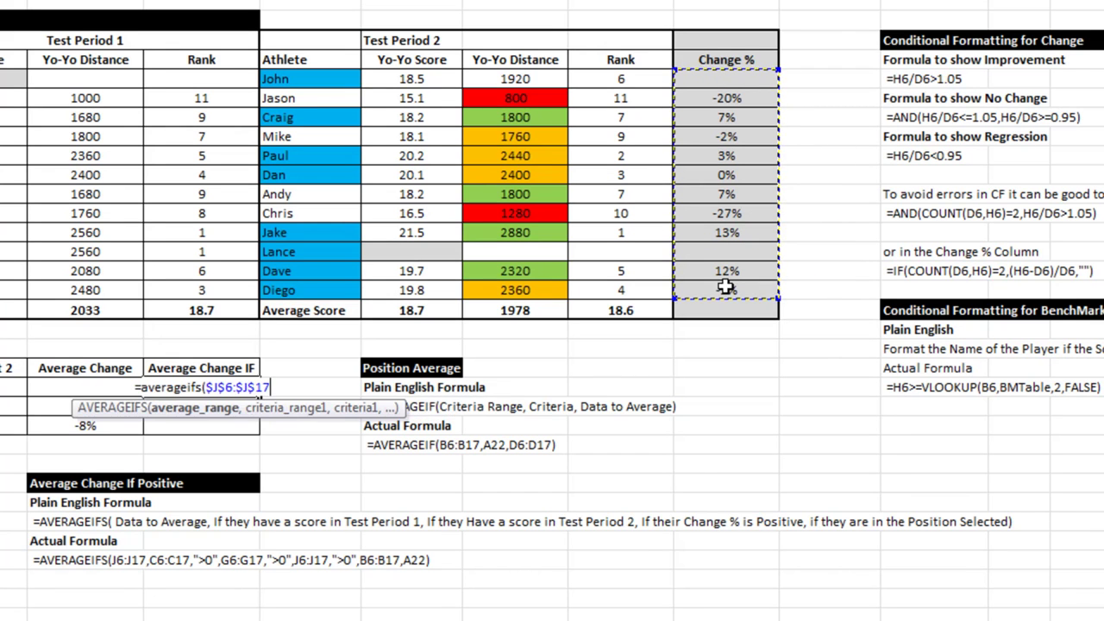
text(,)
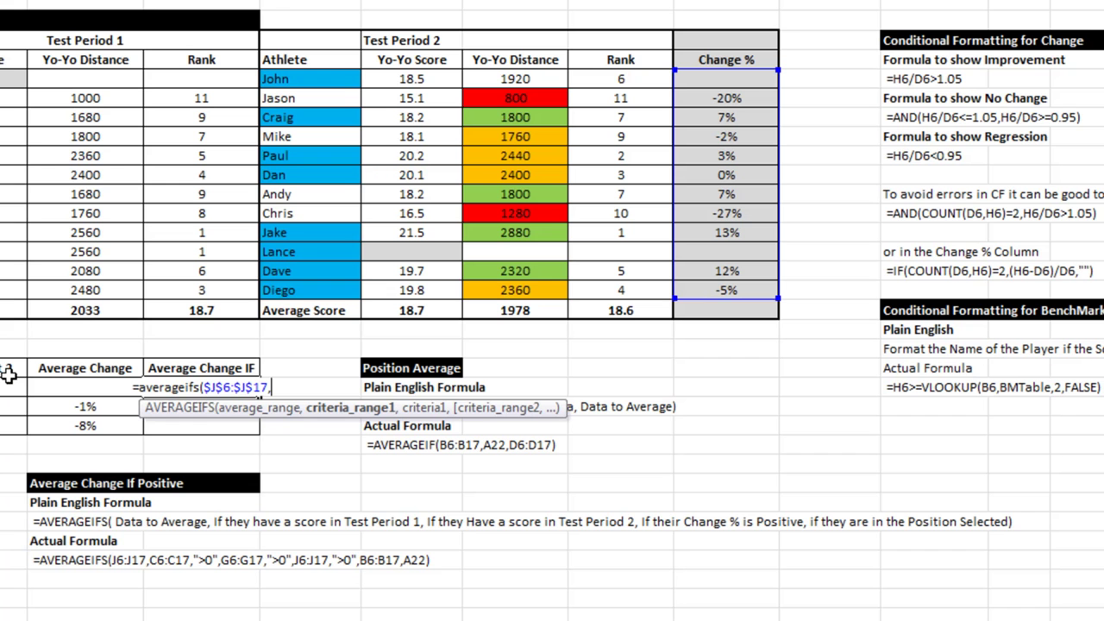
- Add the Test Period 1 distances D6:D17 to E22's AVERAGEIFS formula as the first criteria range with criterion ">0"
drag(7, 78, 1, 215)
drag(234, 89, 284, 302)
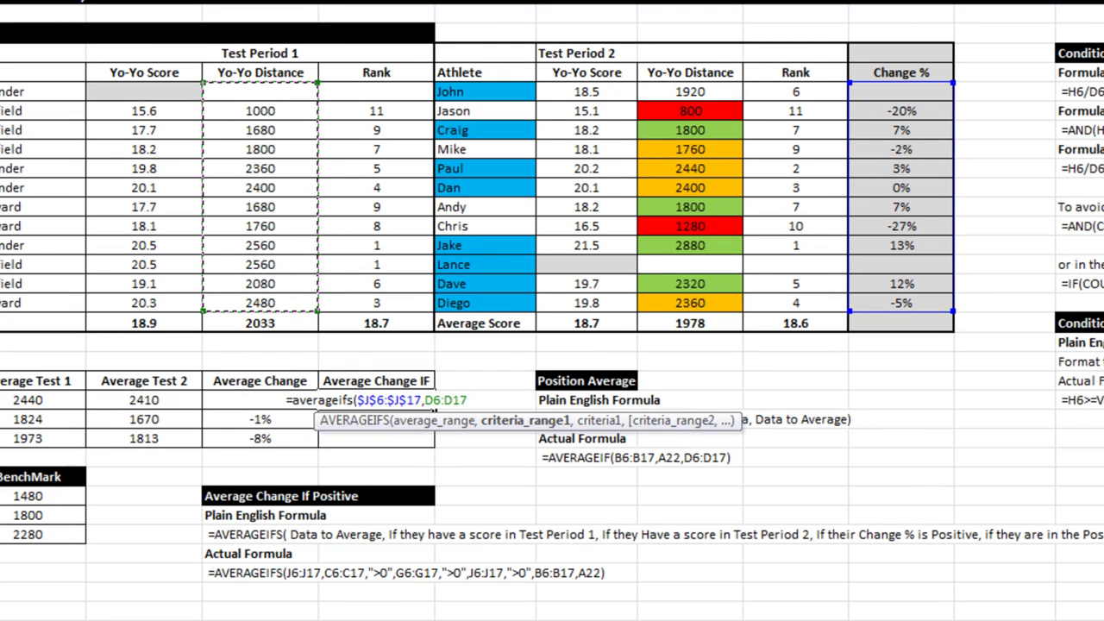
text(,)
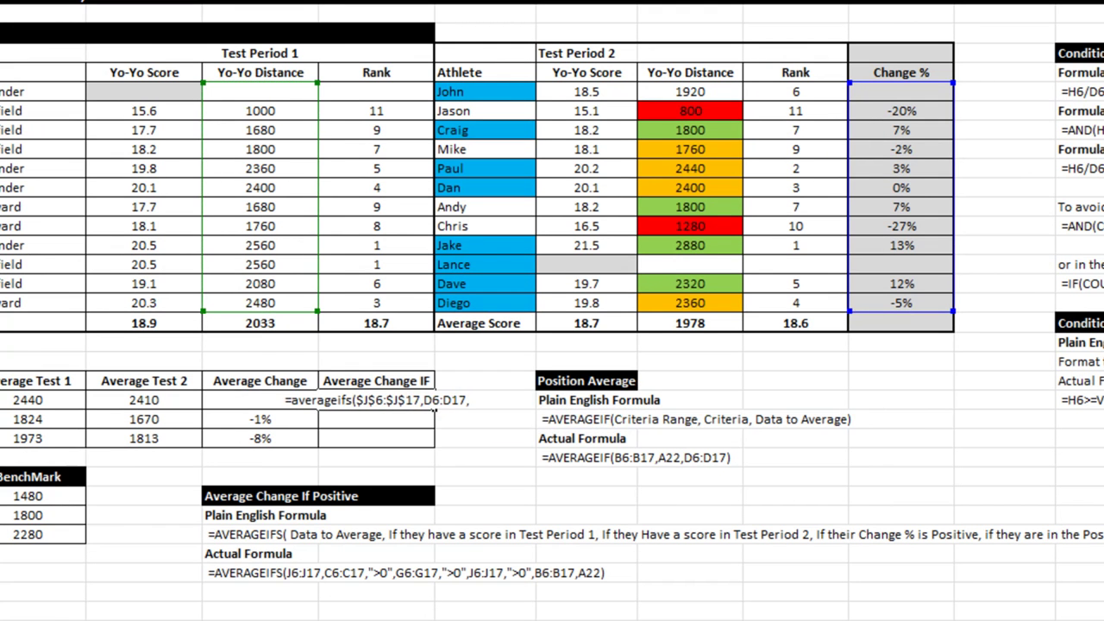
text(">0)
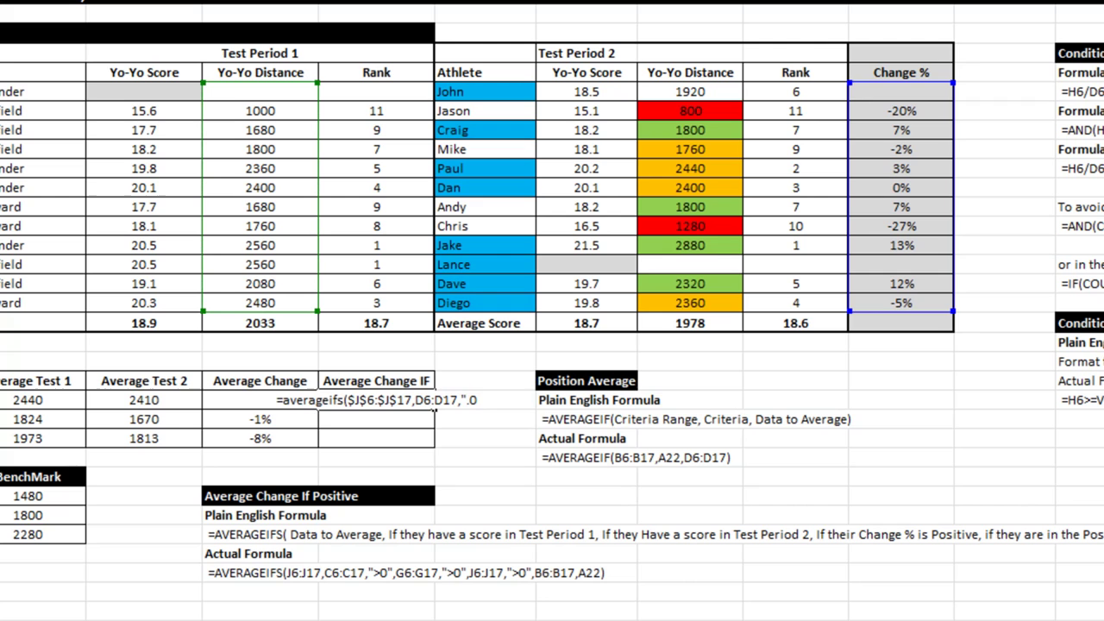
key(BackSpace)
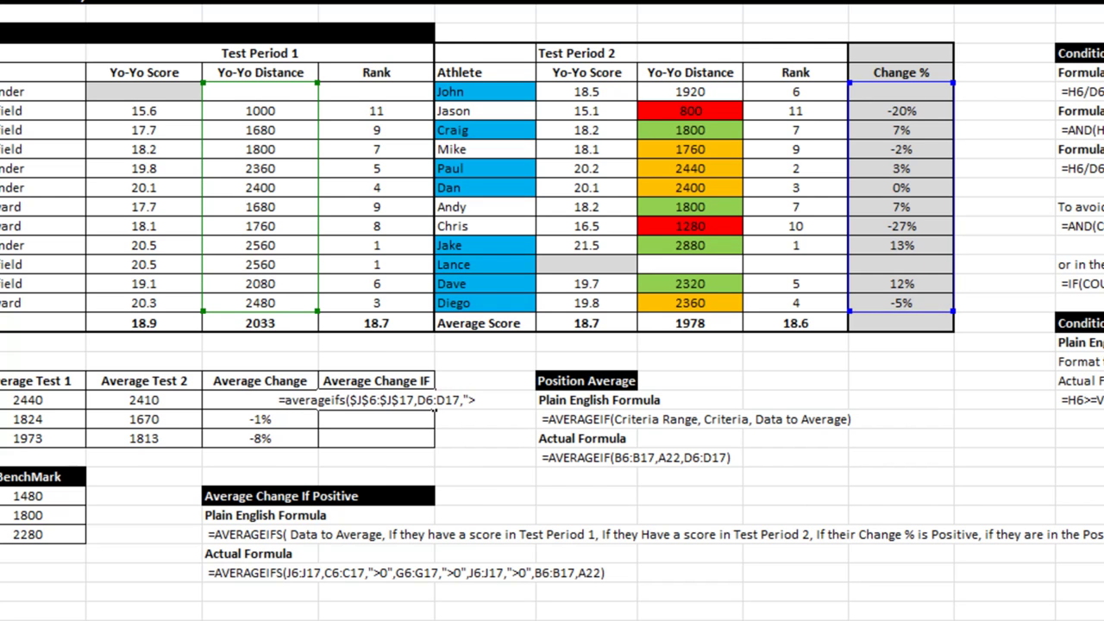
text(0")
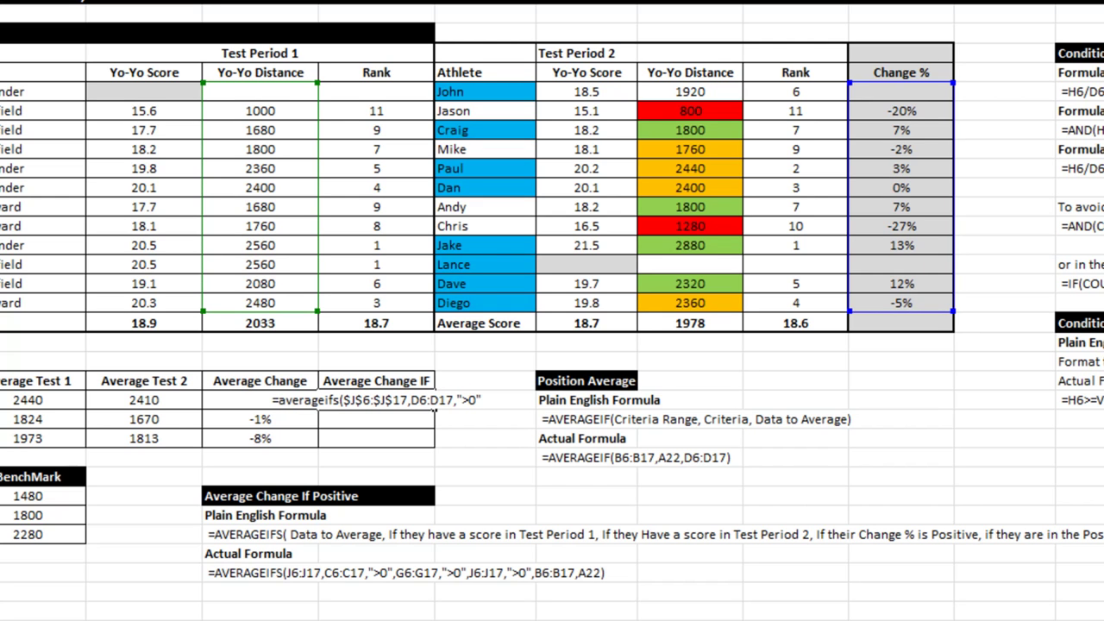
text(,)
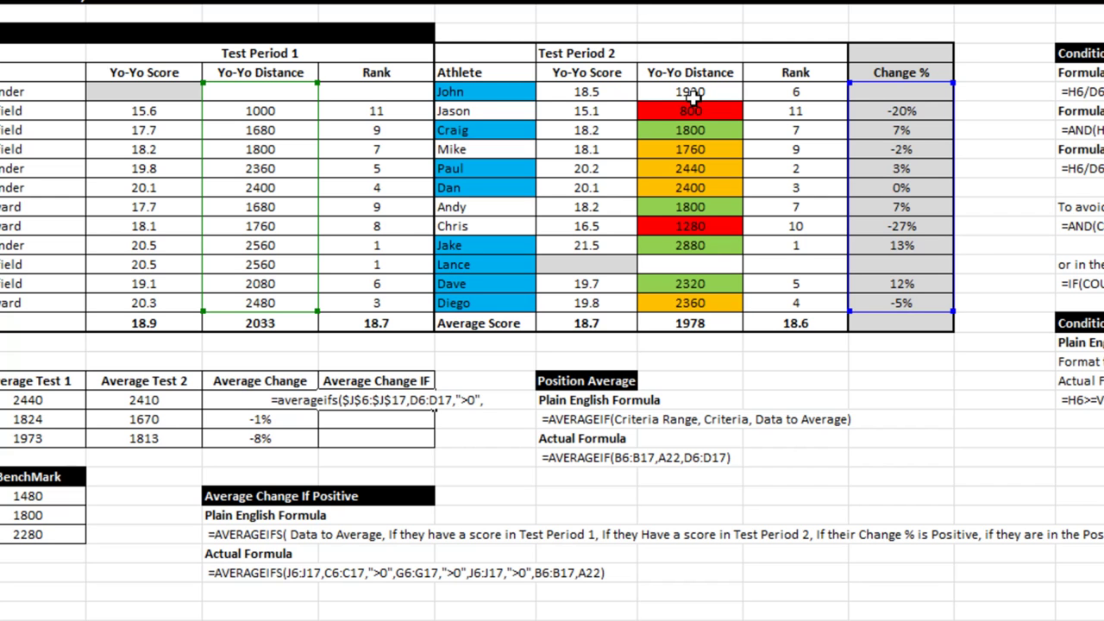
- Add the Test Period 2 distances H6:H17 to the AVERAGEIFS formula as the second criteria range with criterion ">0"
drag(692, 92, 690, 302)
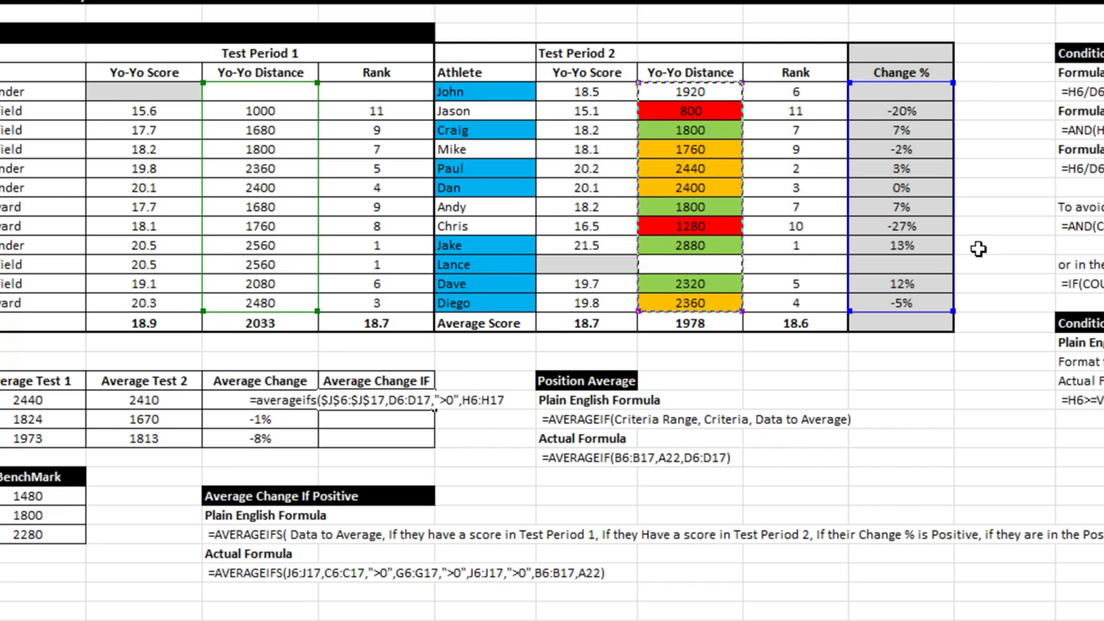
text(,)
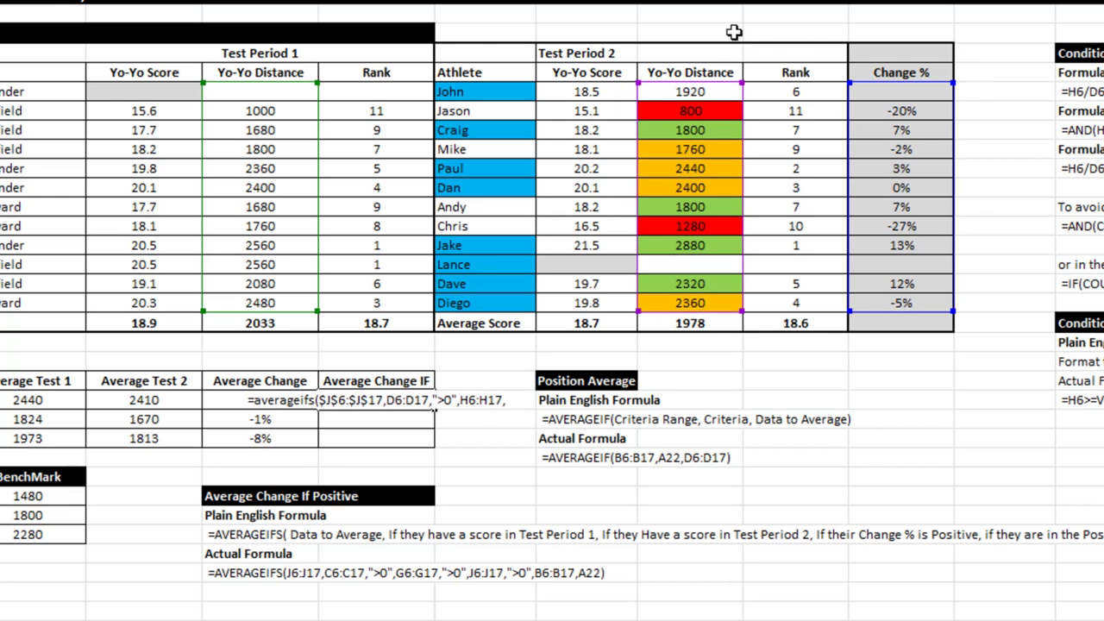
text(")
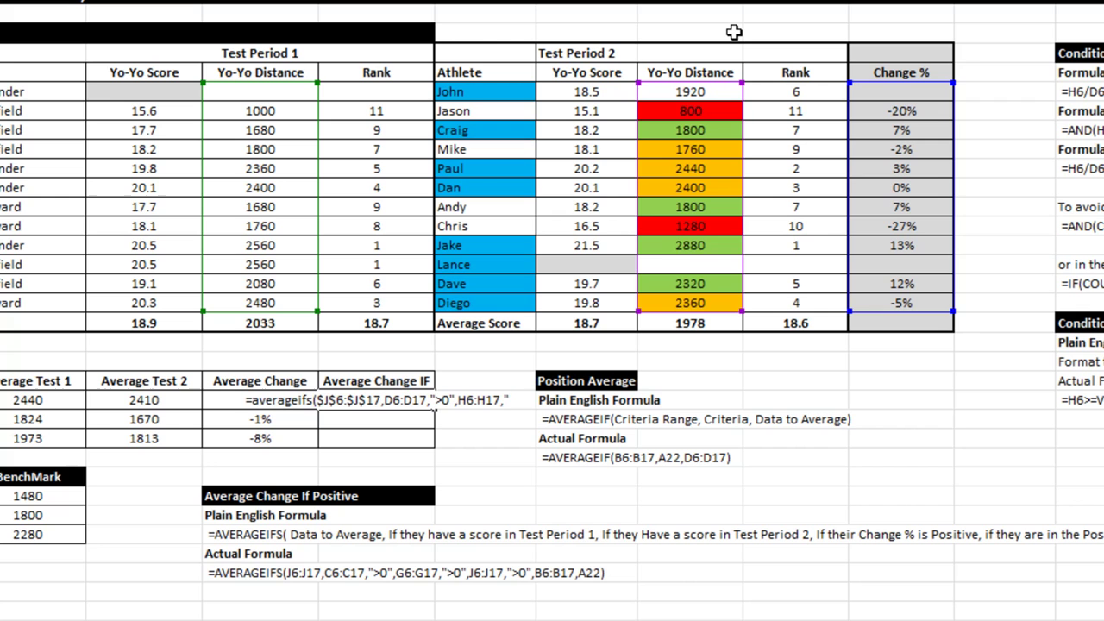
text(>0")
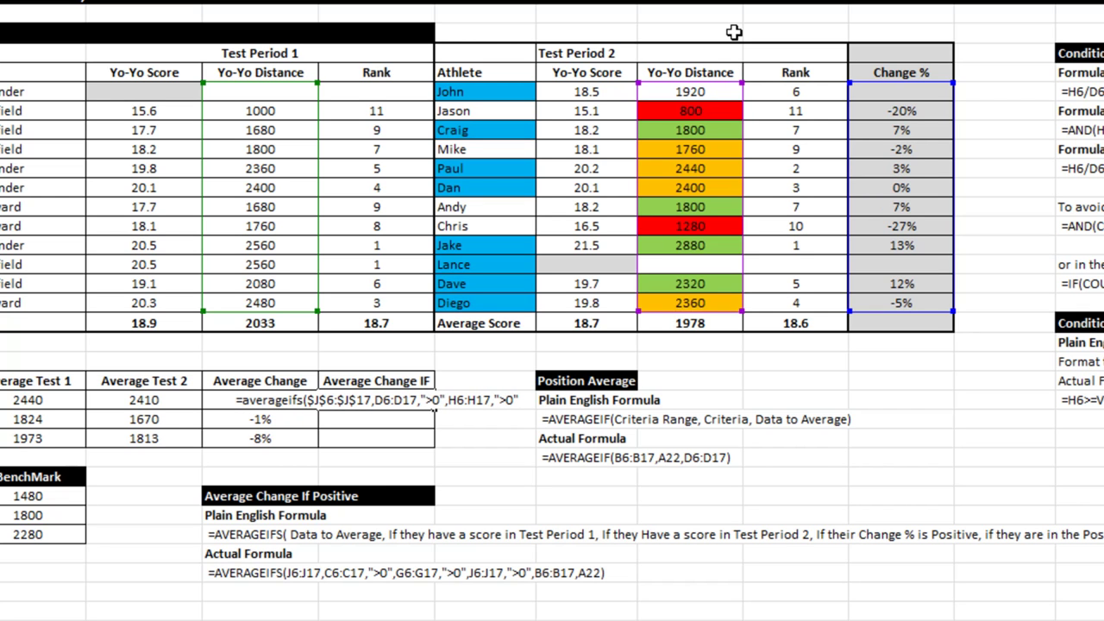
text(,)
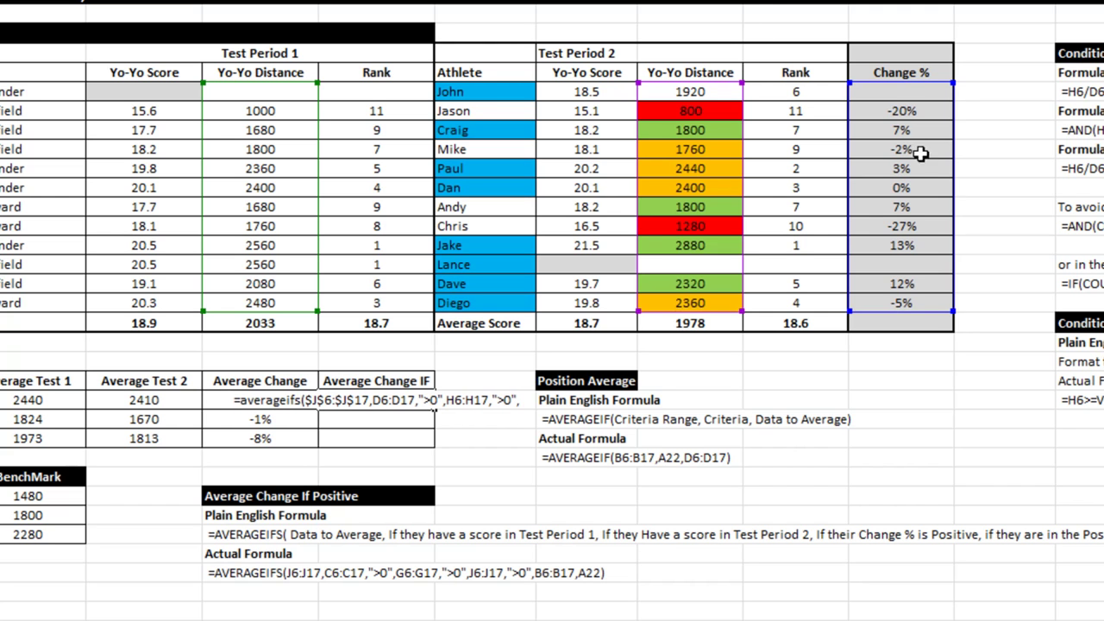
- Add the Change % values J6:J17 as the third criteria range with criterion ">0" and complete E22's AVERAGEIFS formula
drag(900, 94, 900, 302)
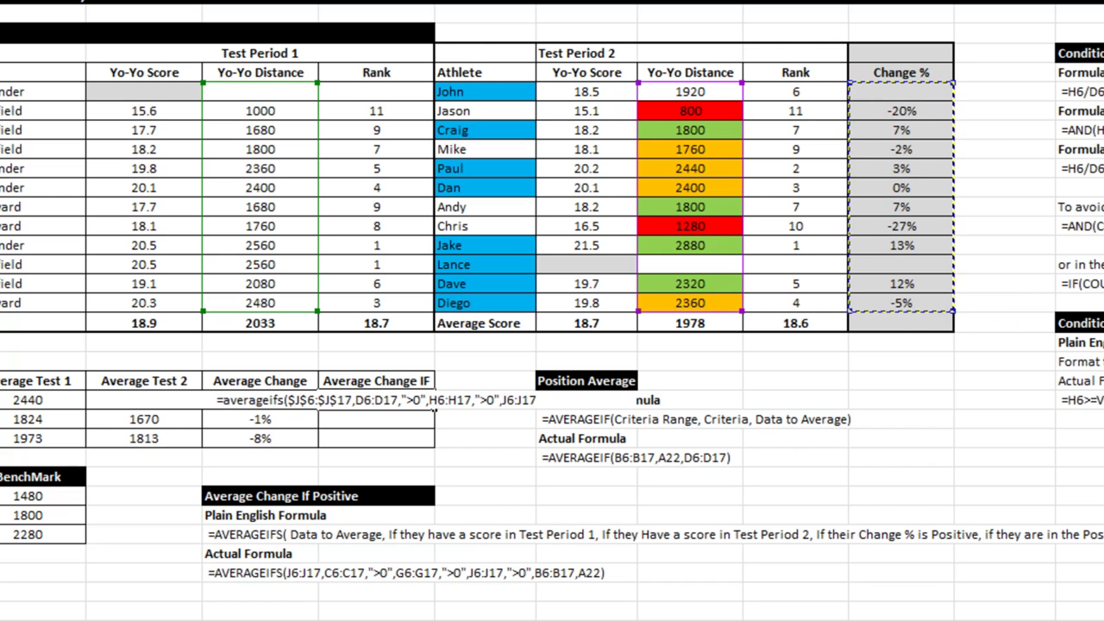
text(,")
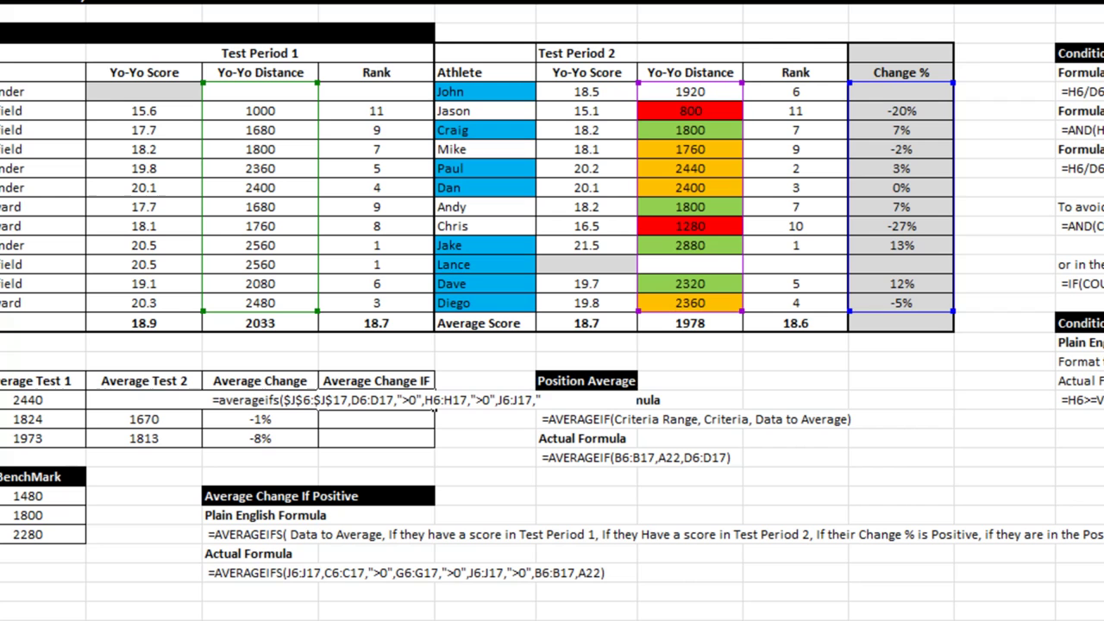
text(>)
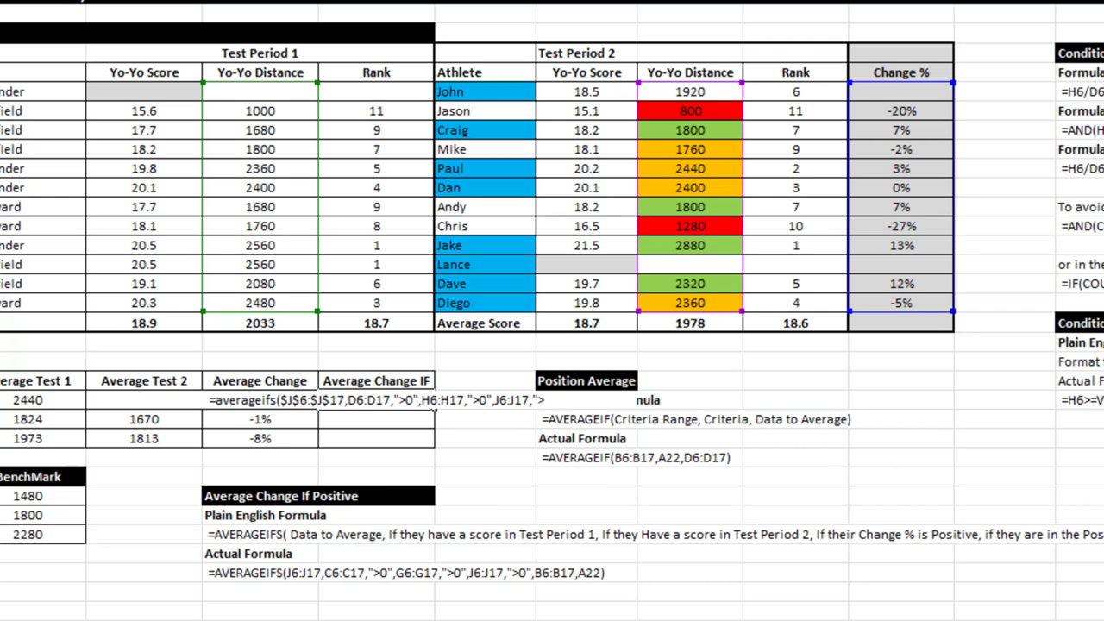
text(0")
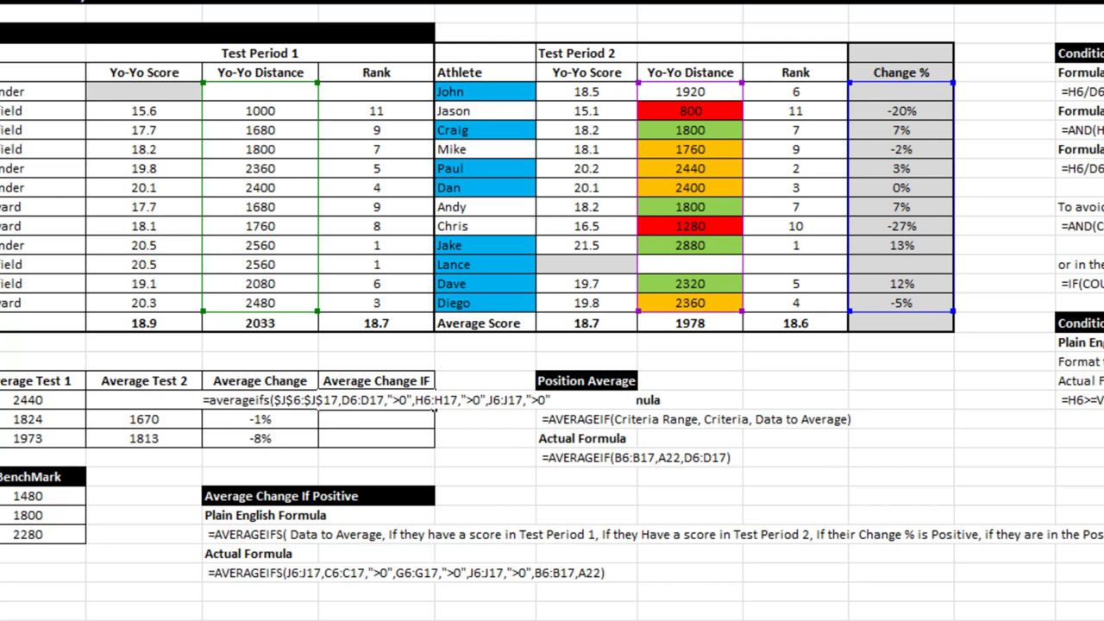
text())
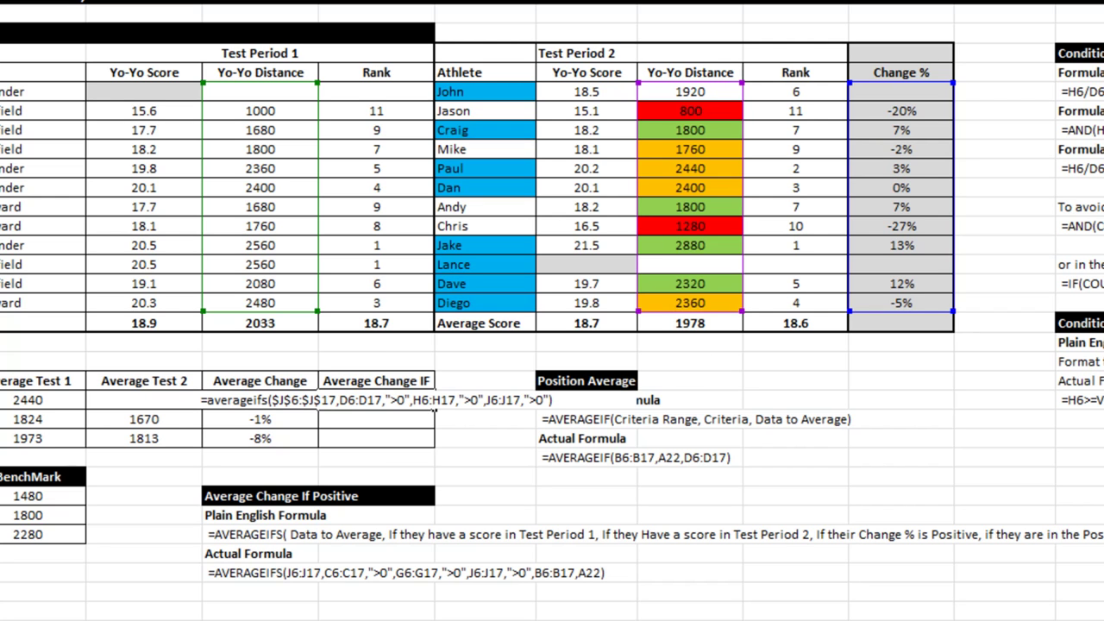
key(Return)
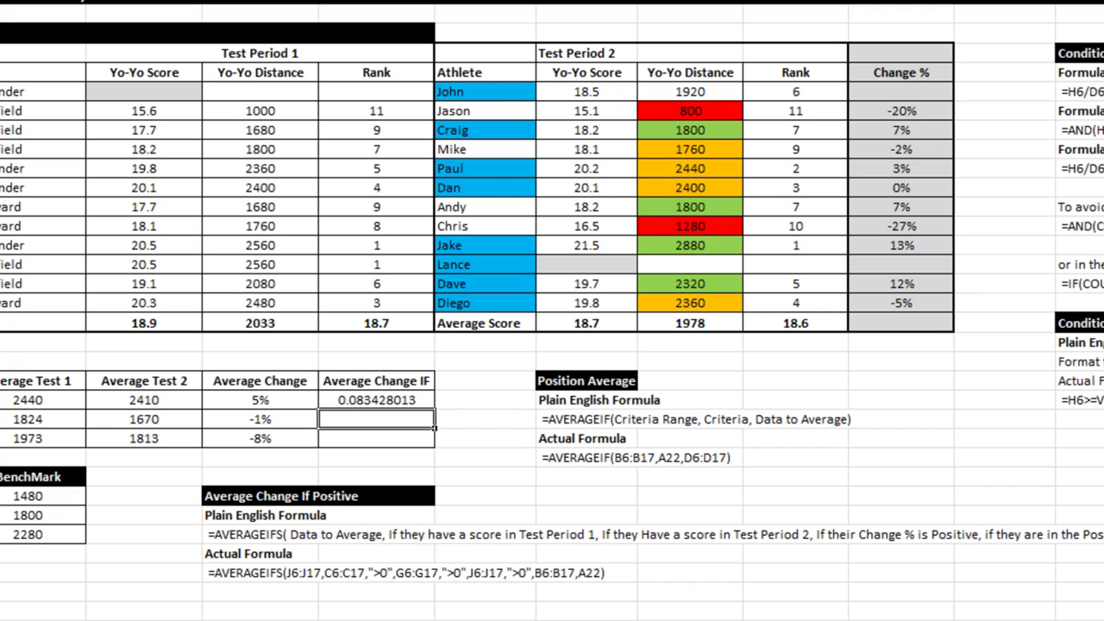
- Format E22 as a percentage with zero decimal places and fill its formula down through E24
click(419, 400)
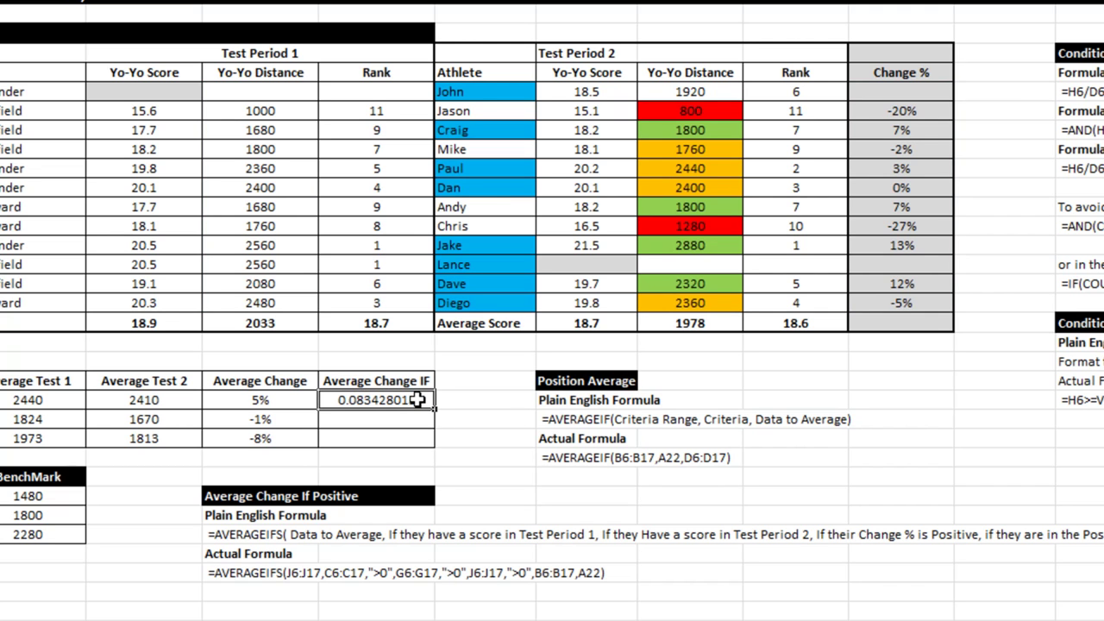
key(ctrl+1)
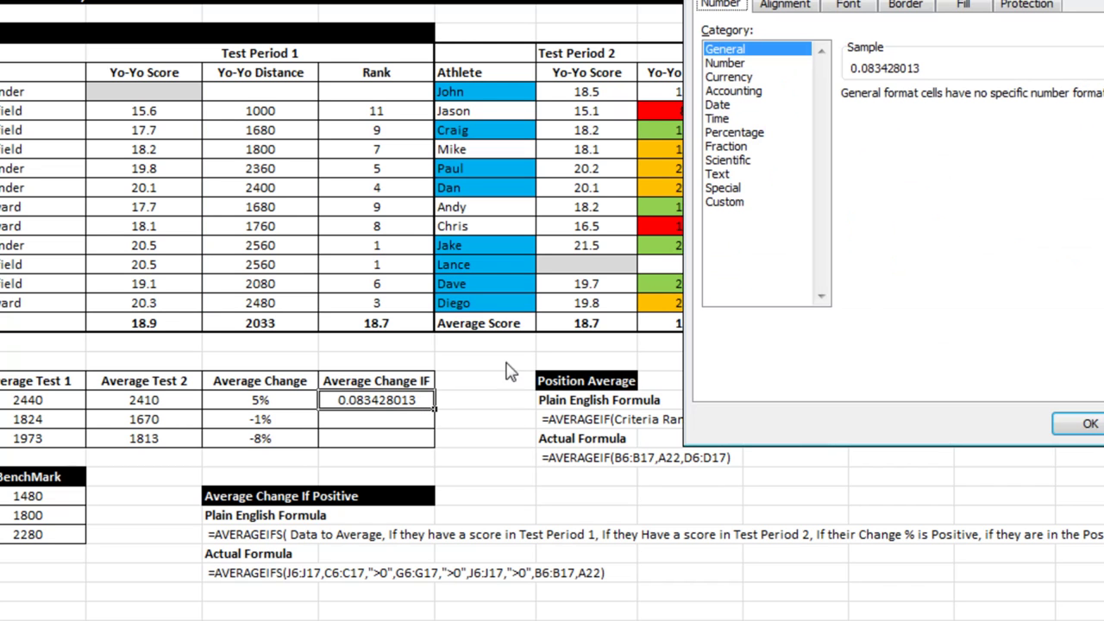
click(742, 133)
double_click(981, 100)
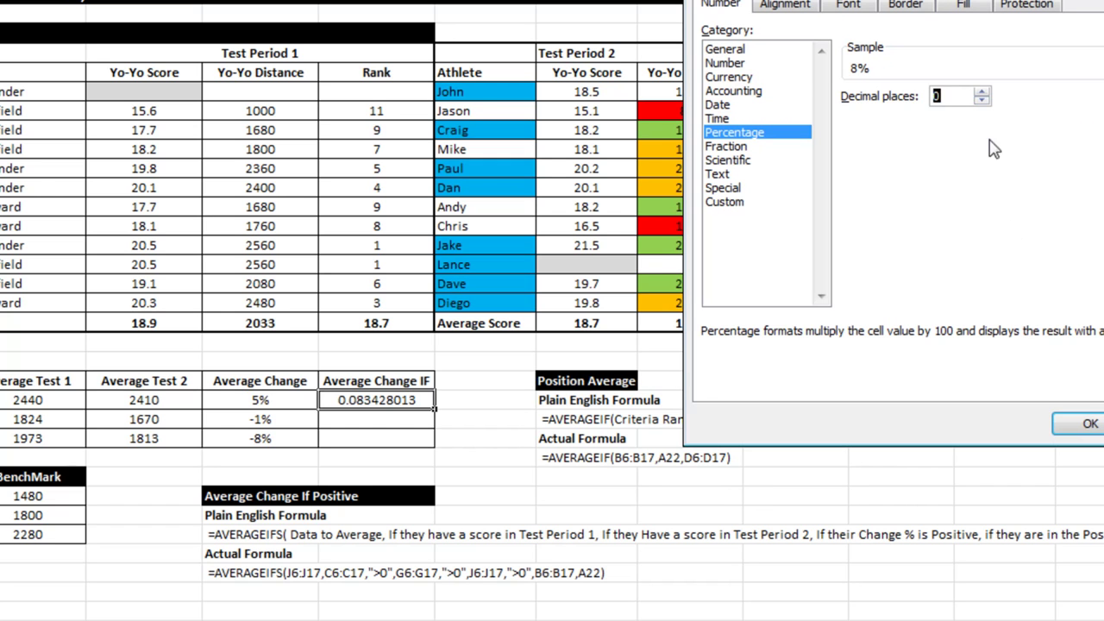
click(1088, 424)
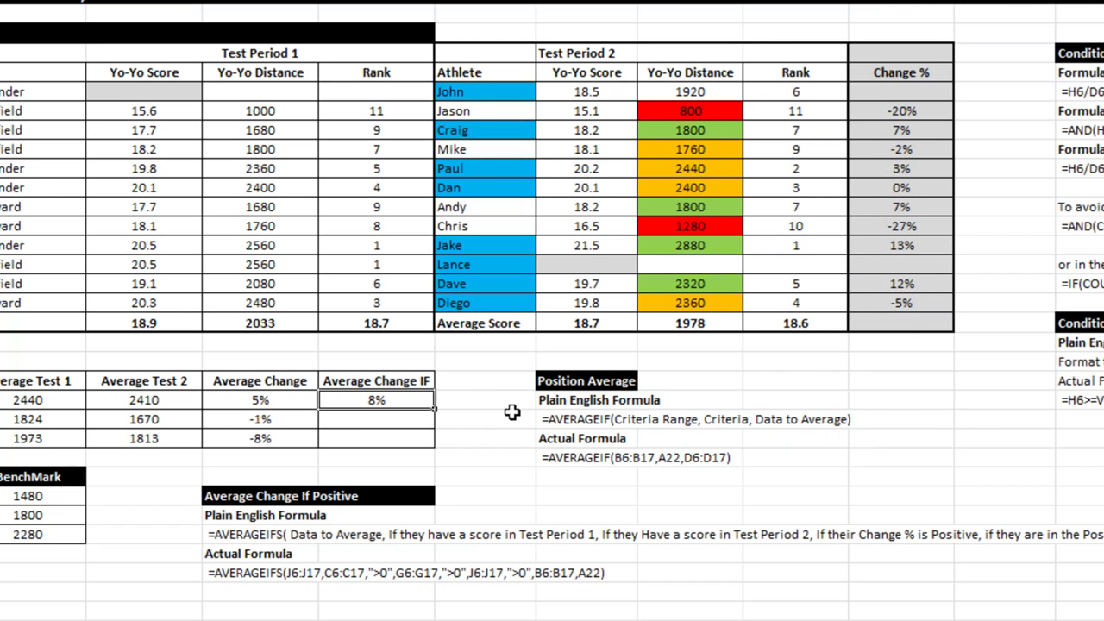
drag(436, 409, 438, 445)
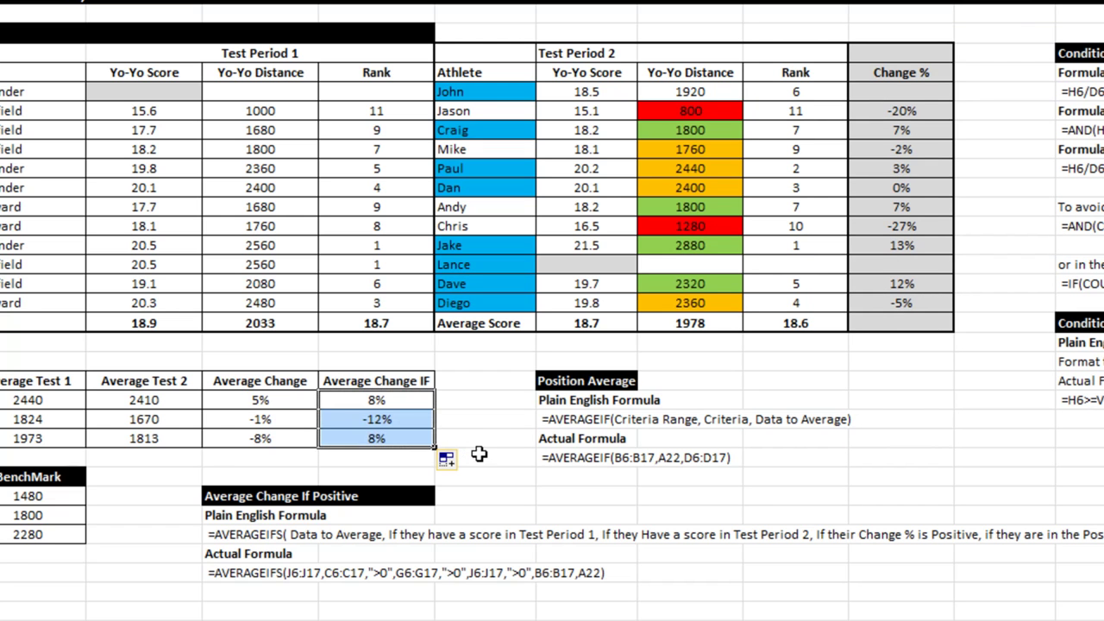
click(484, 453)
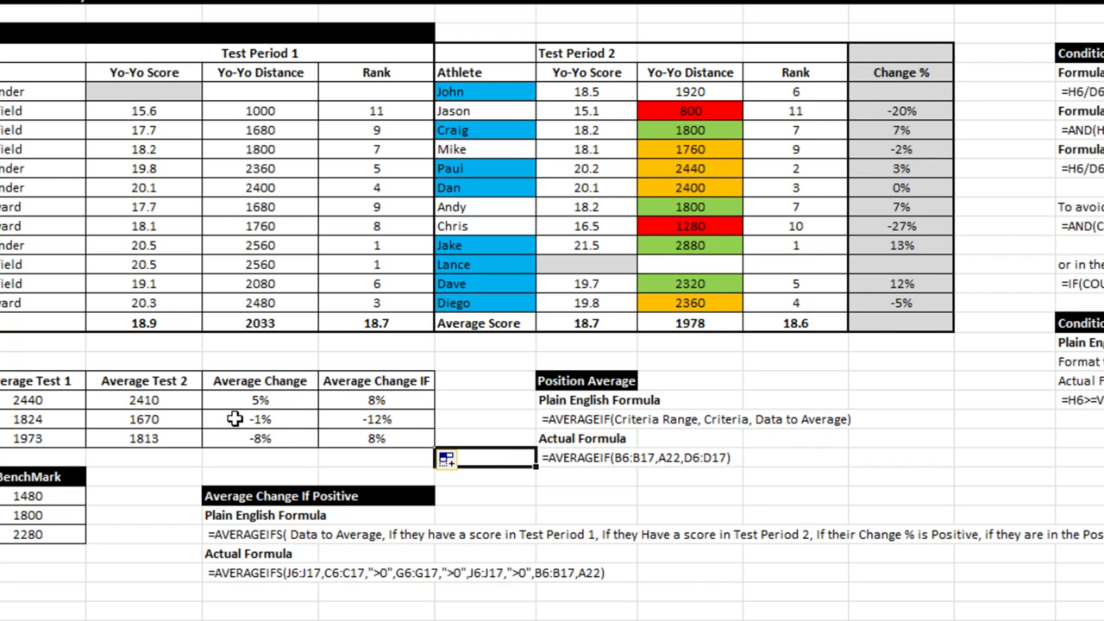